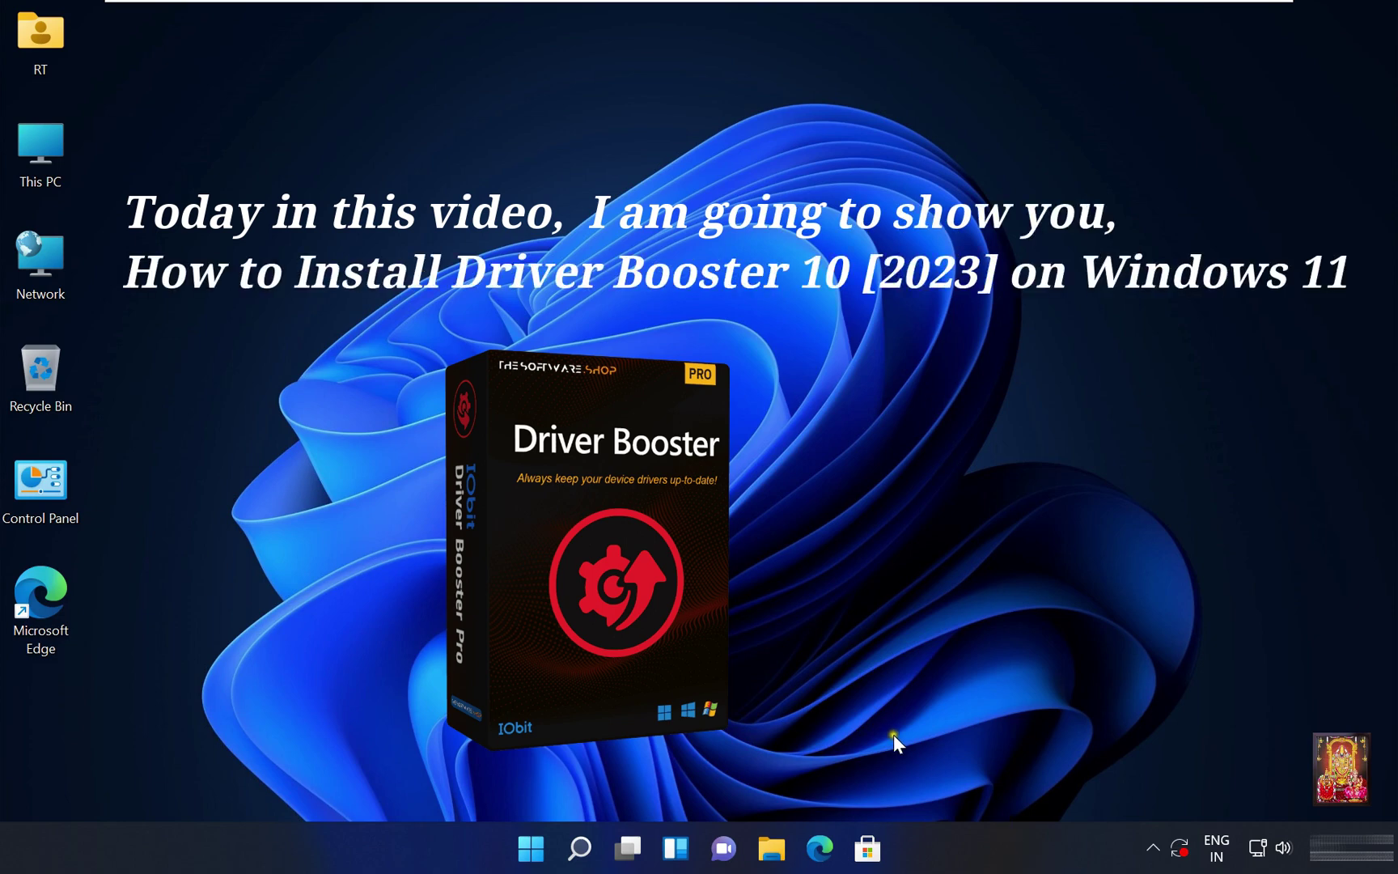
Step: Open google.com in Microsoft Edge
left_click(820, 848)
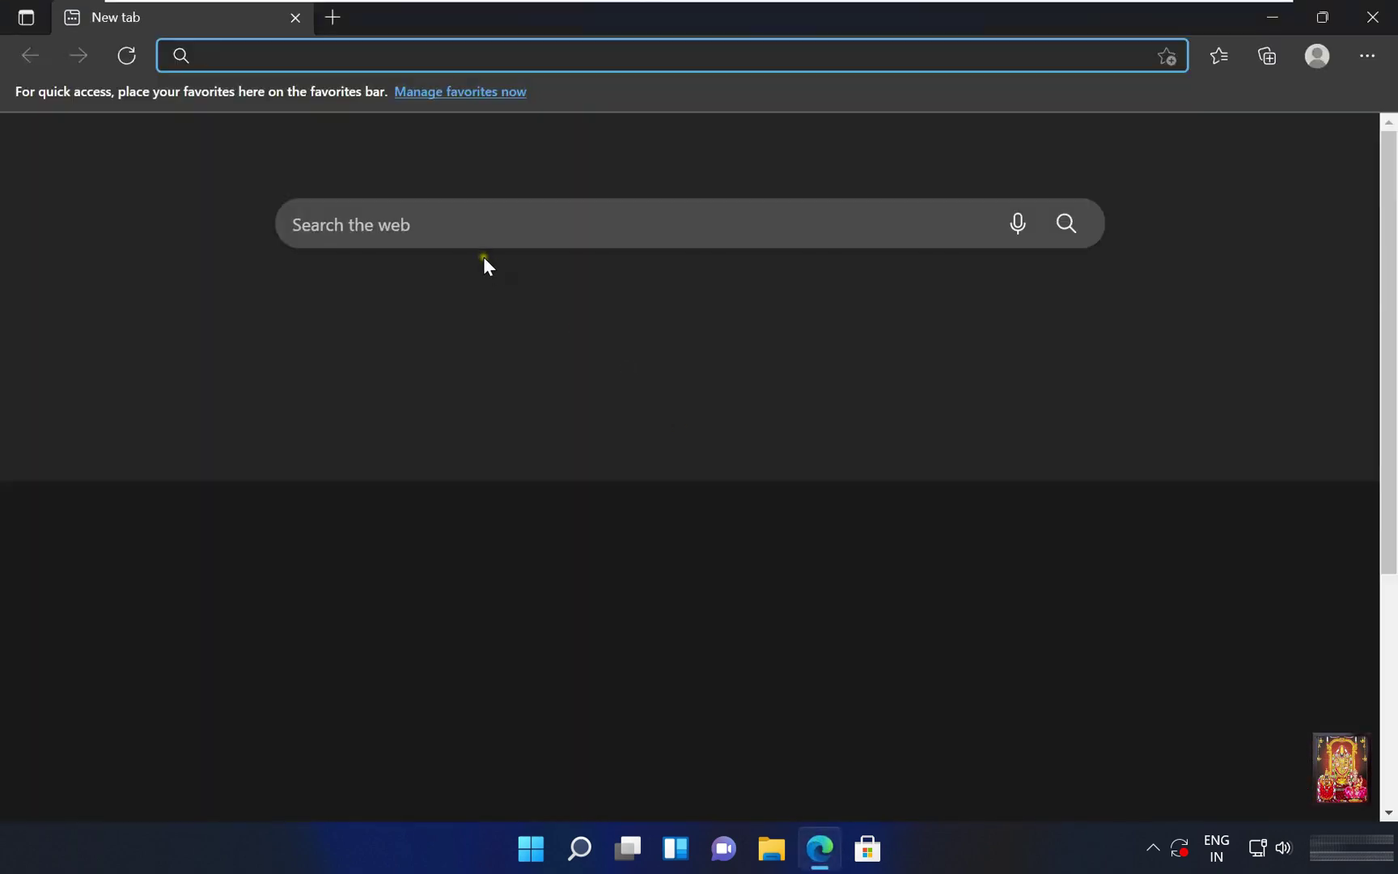
type("googl")
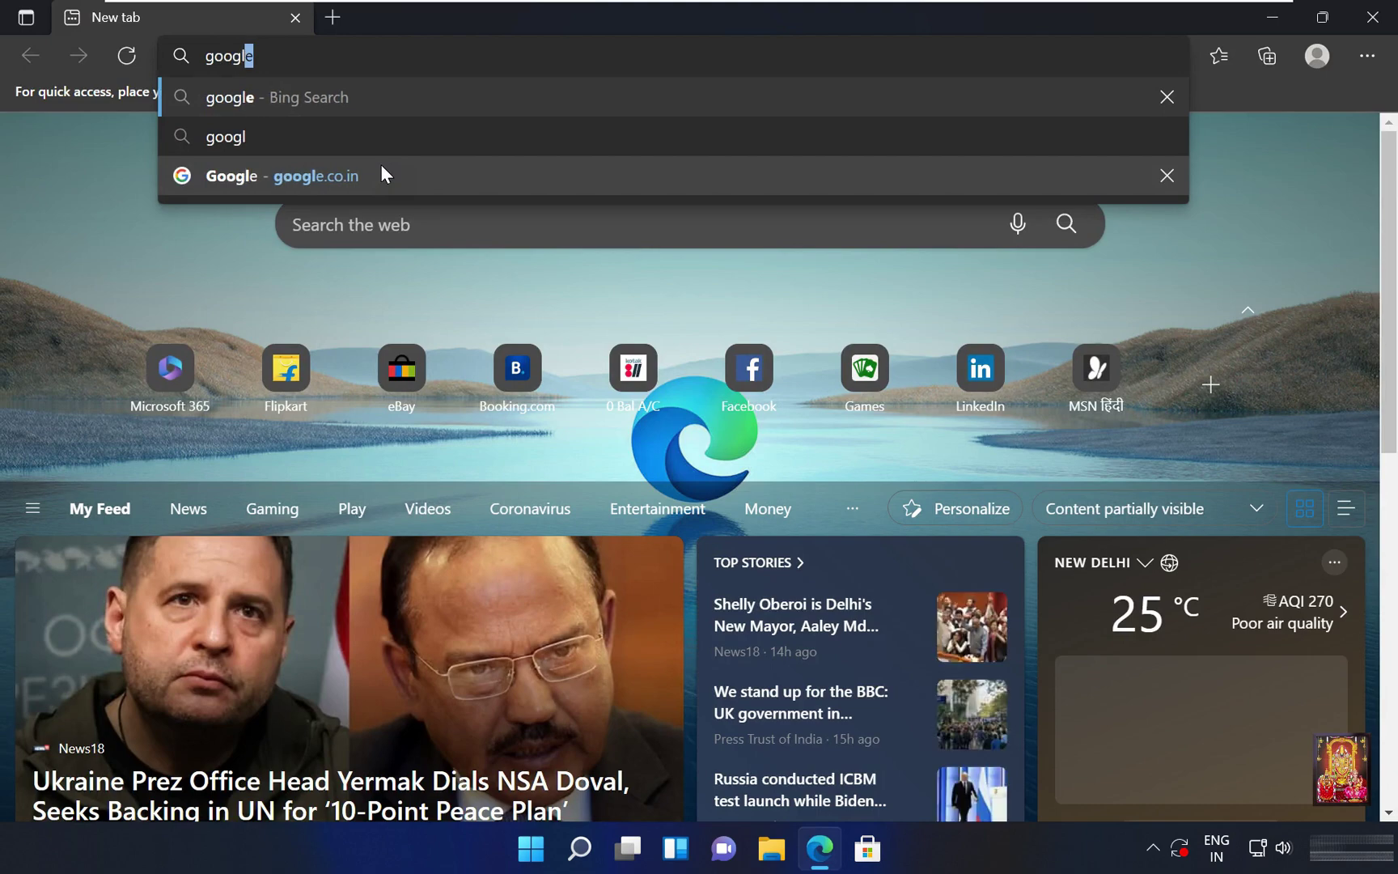
type("e.com")
key("Return")
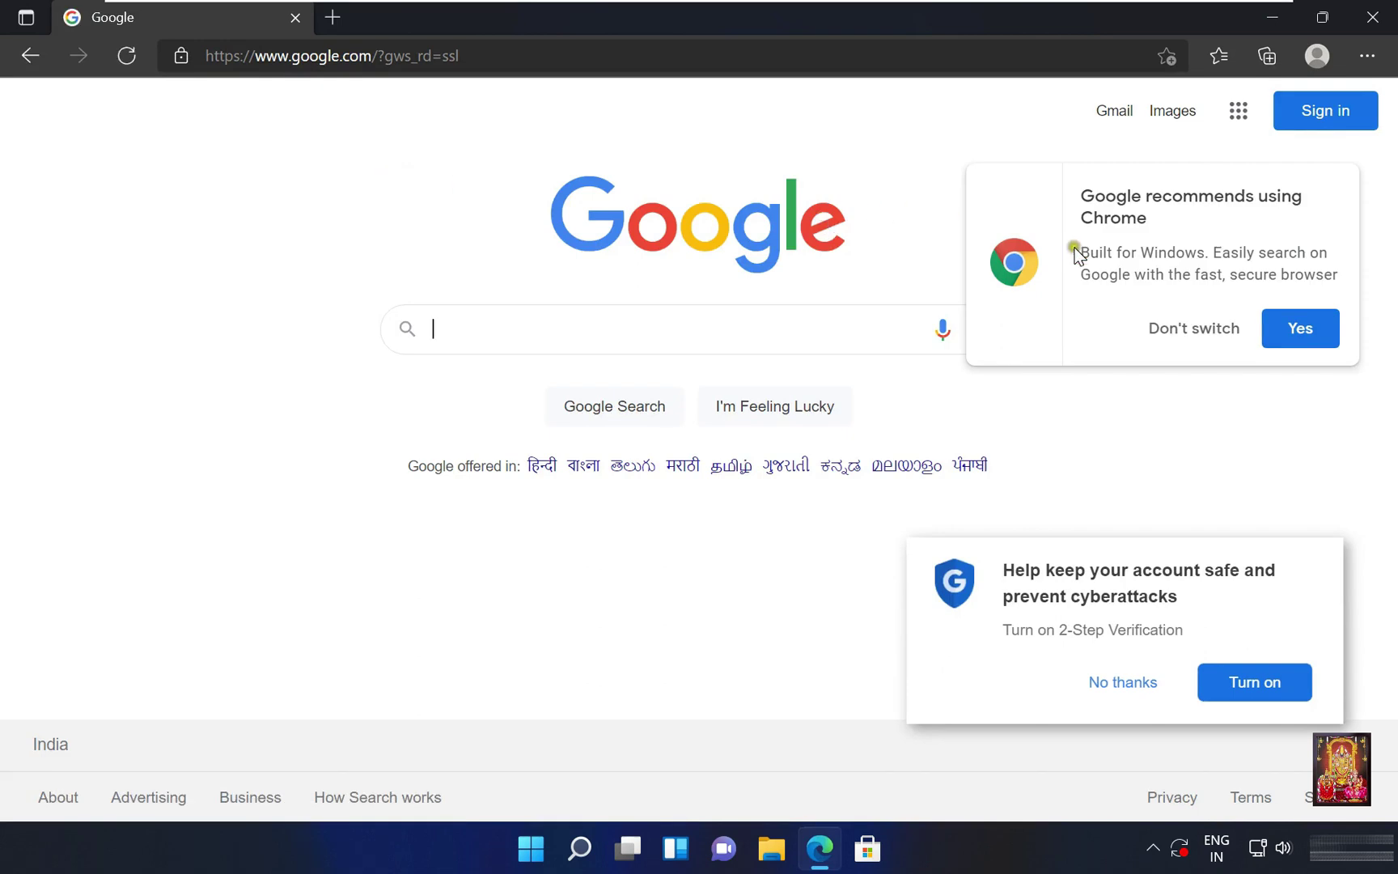
Step: Dismiss the Chrome and 2-Step Verification popups, then type 'download IObit driver' into Google search
left_click(1213, 328)
left_click(1116, 679)
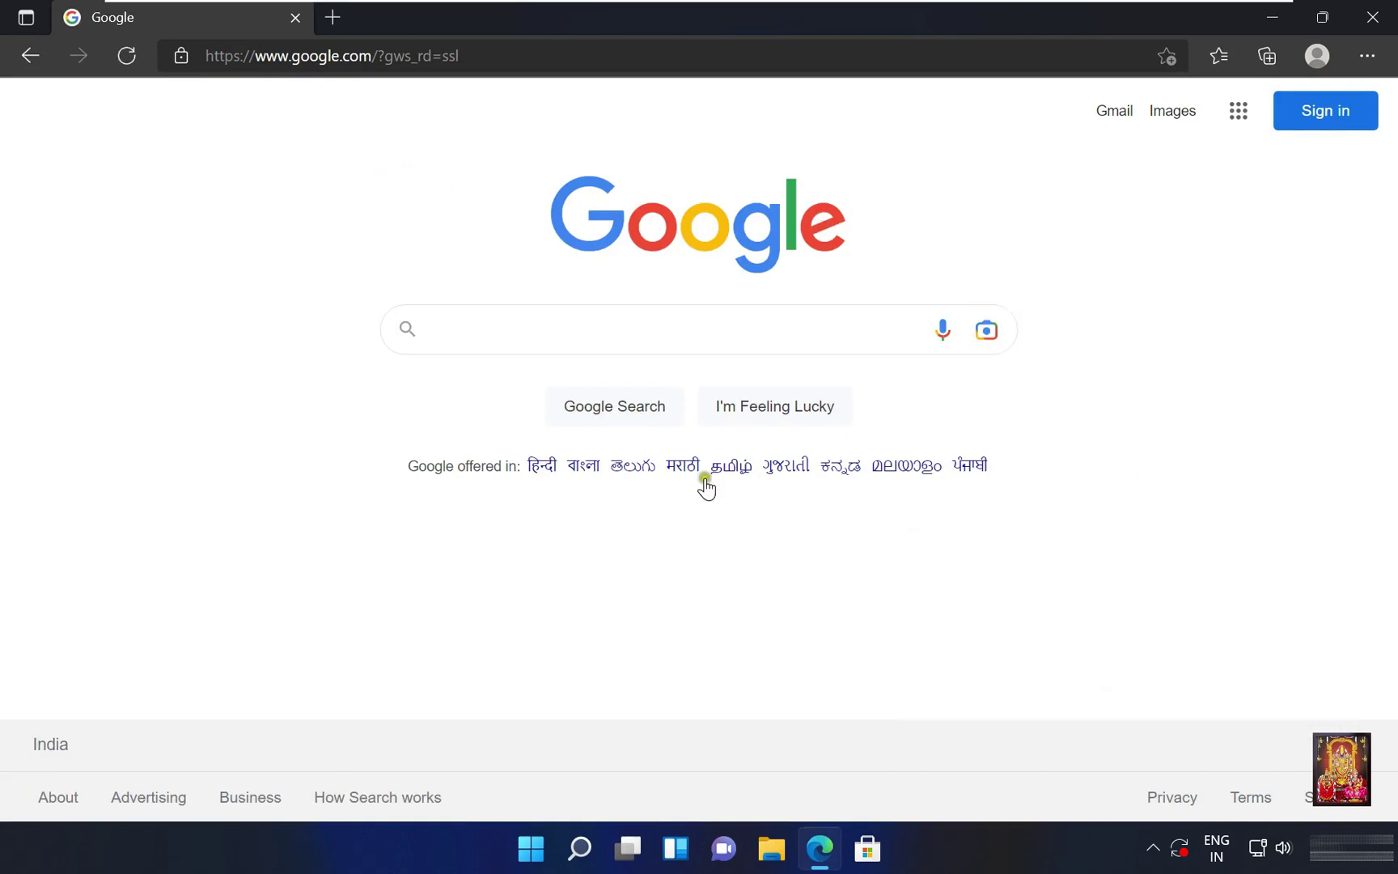
left_click(464, 326)
type("do")
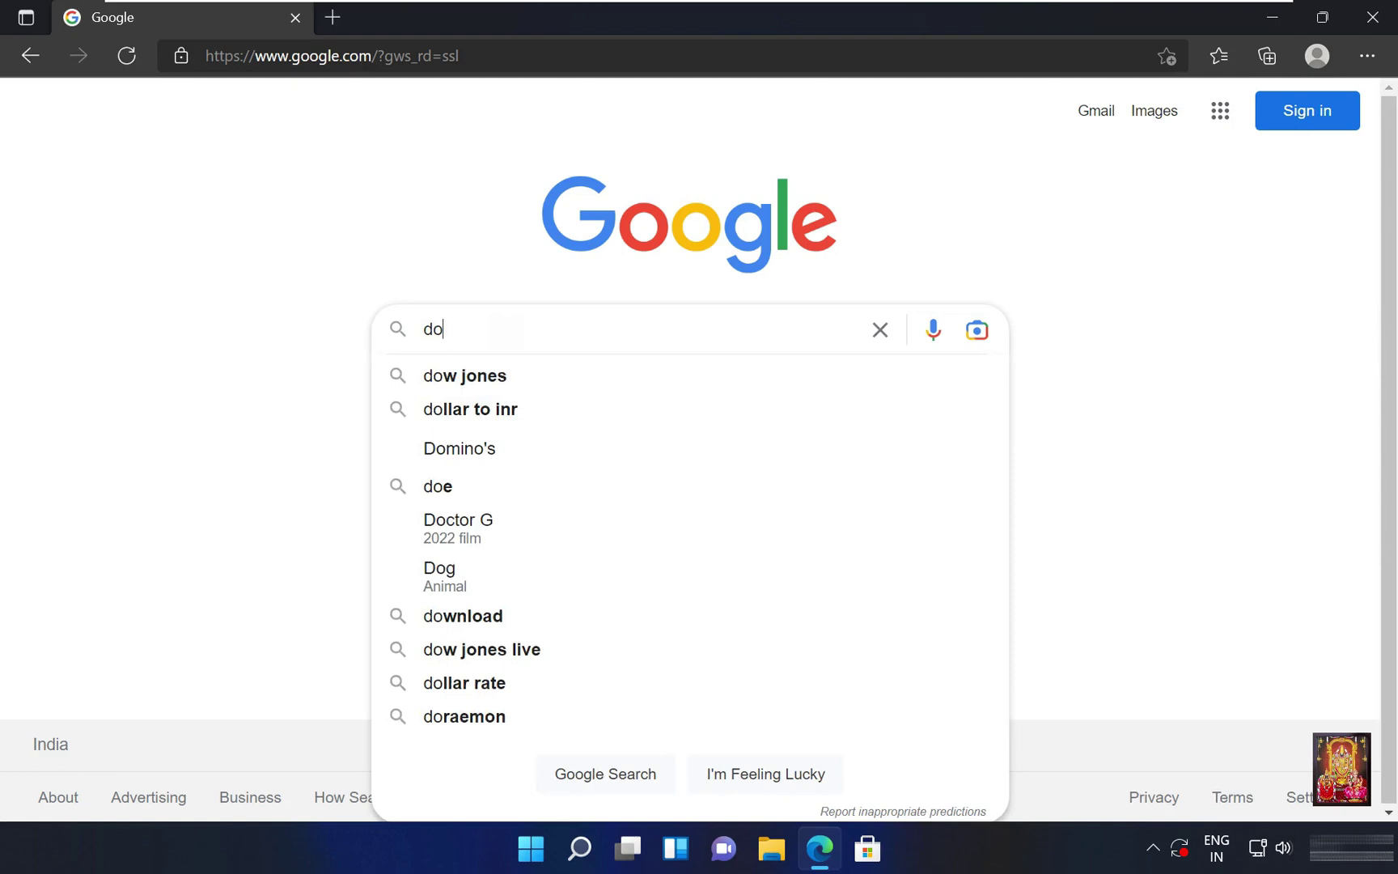
type("wnload ")
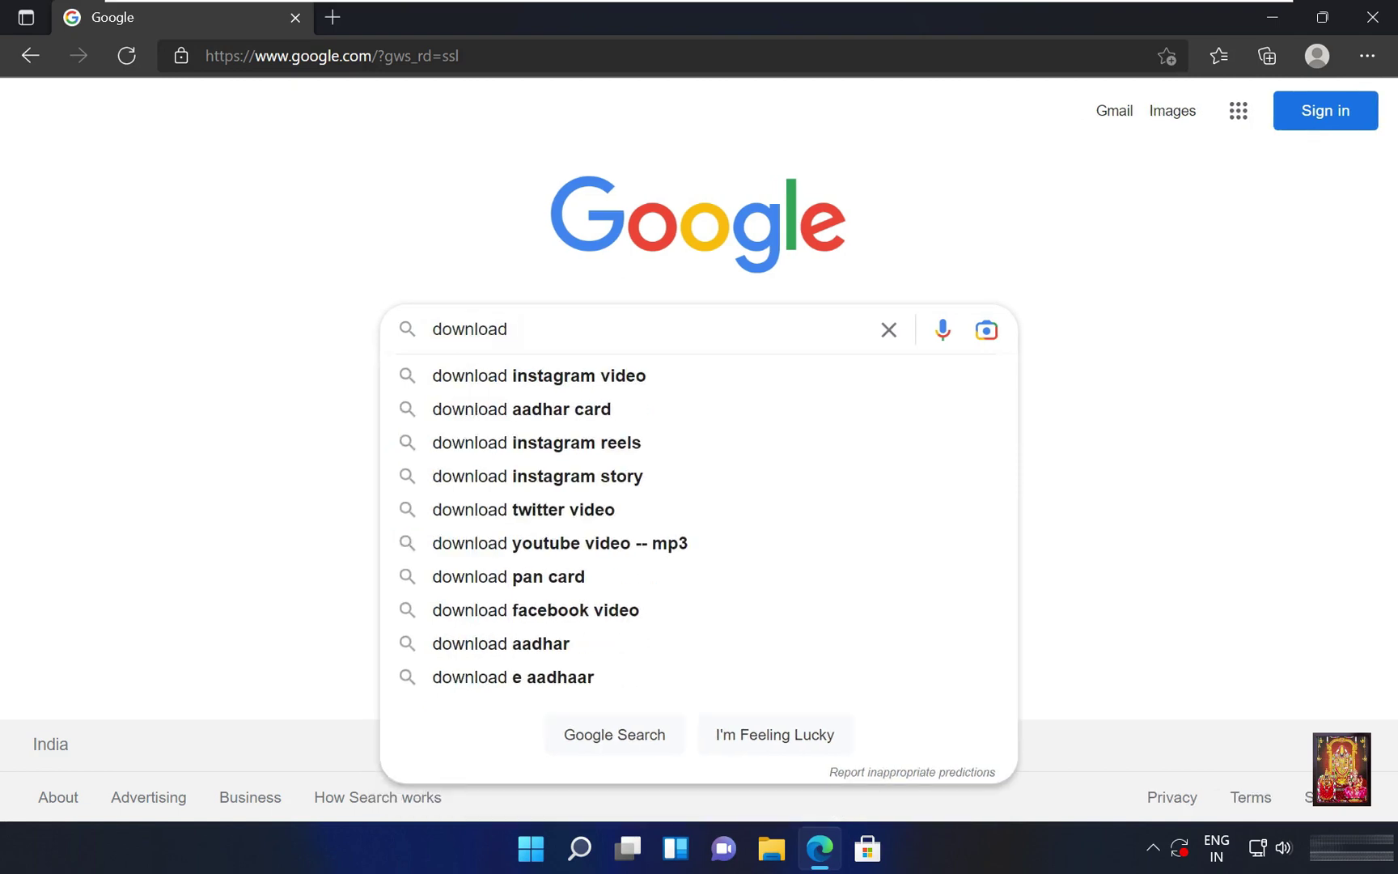
type("IO")
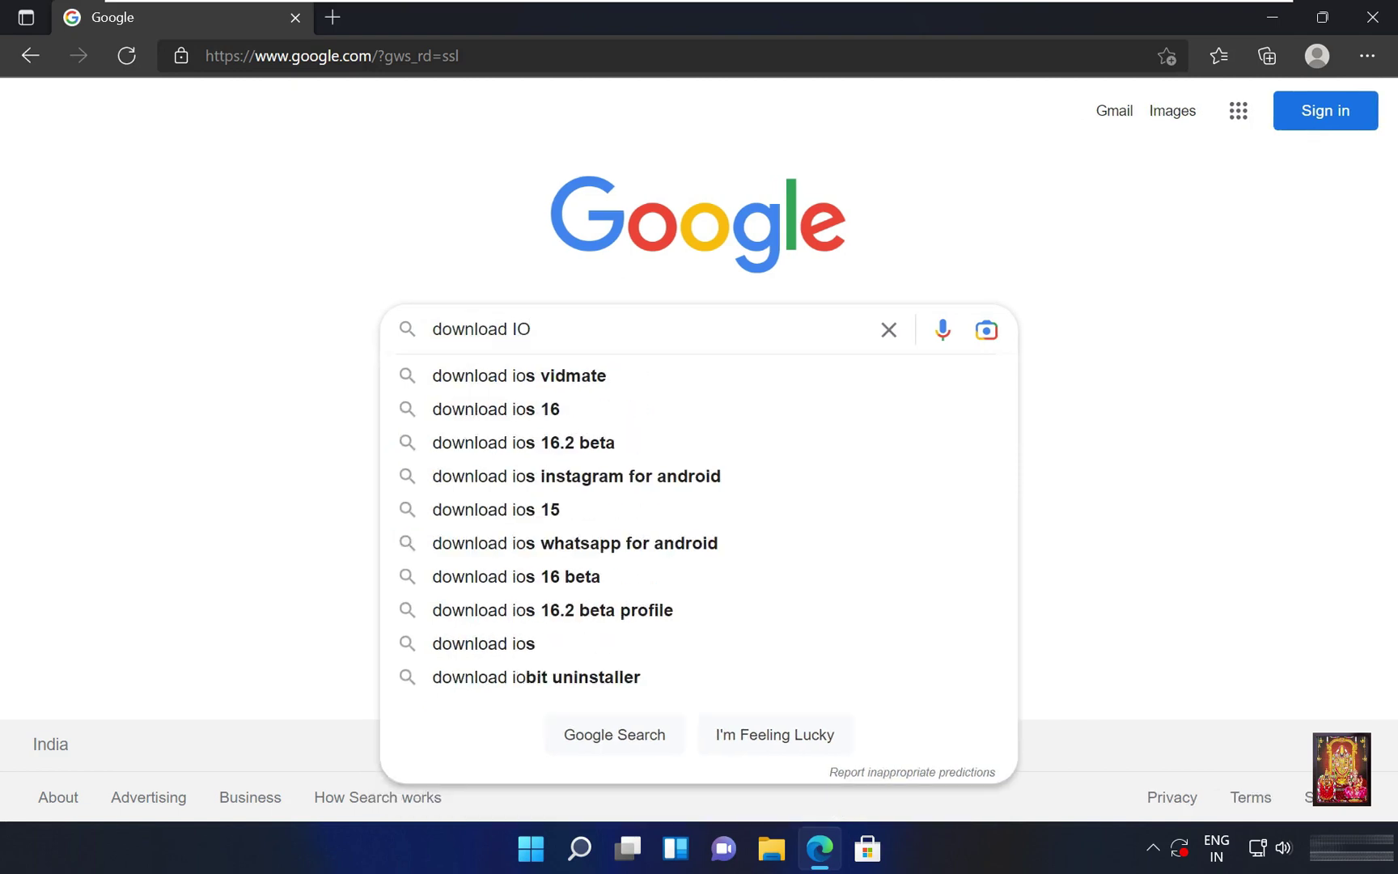
type("bit ")
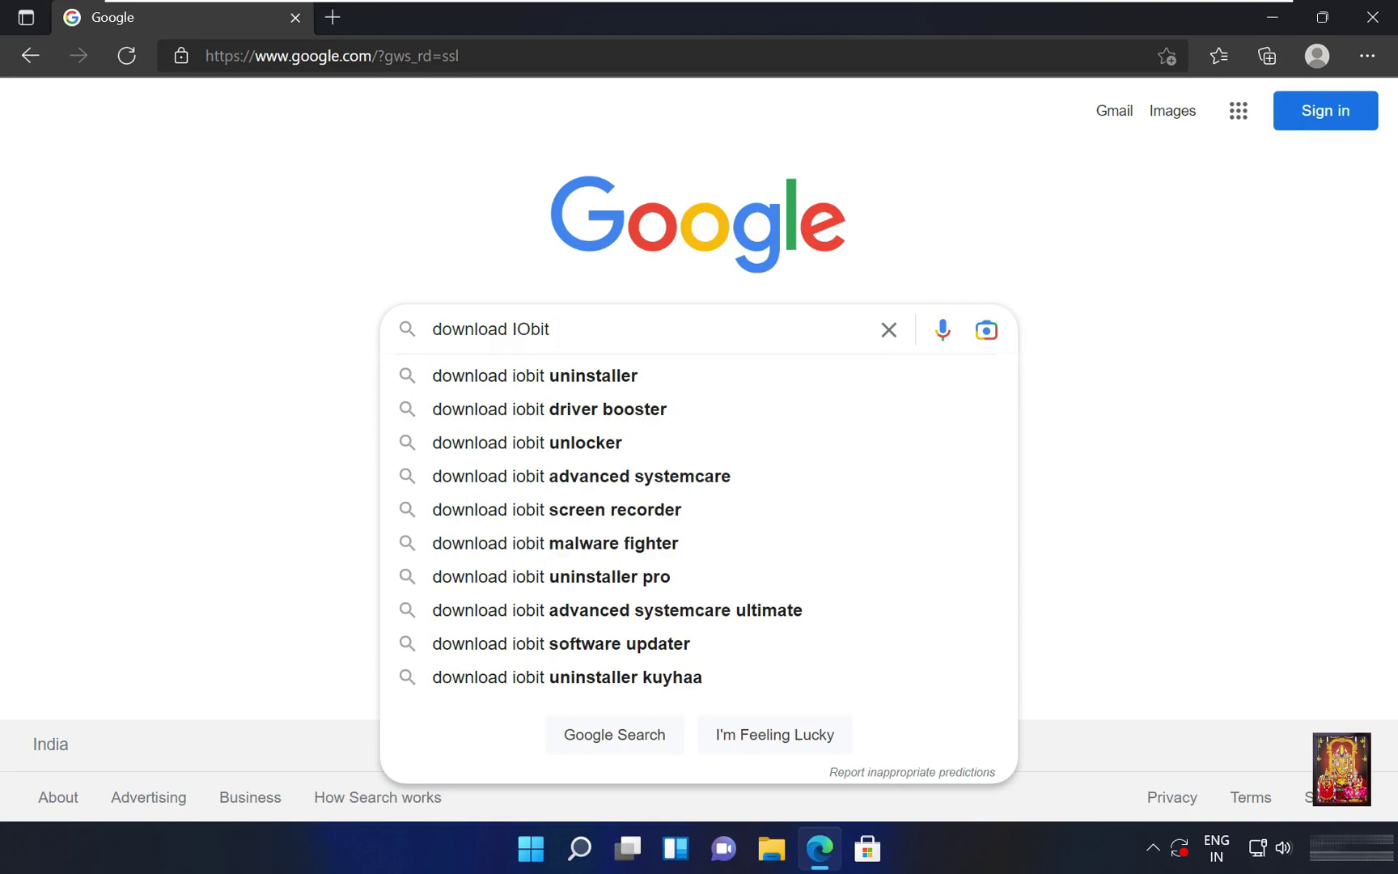
type("driver")
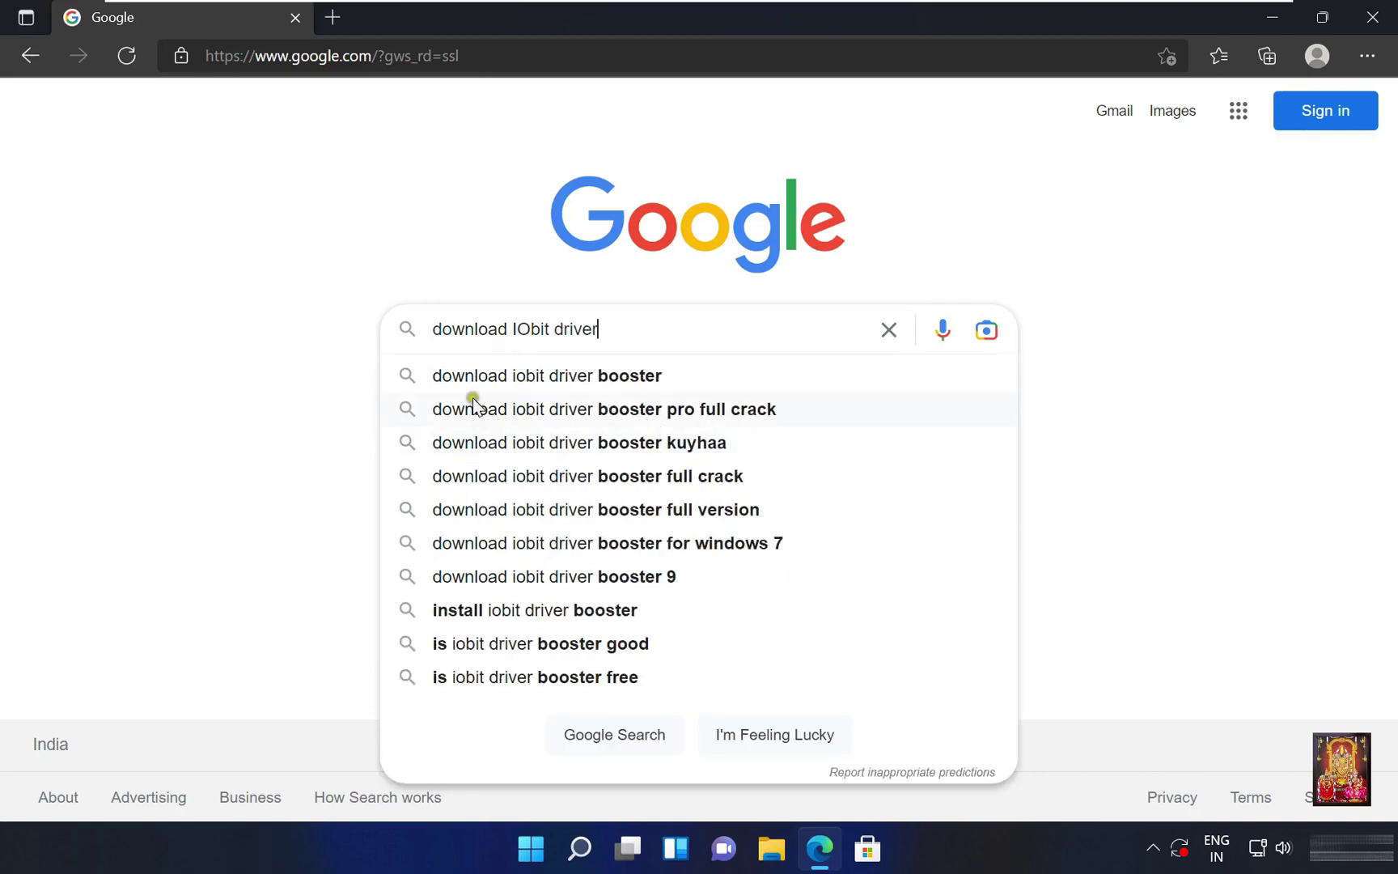
Step: Download the 27.5 MB driver_booster_setup.exe from IObit's Driver Booster 10 page, then close Edge
left_click(618, 377)
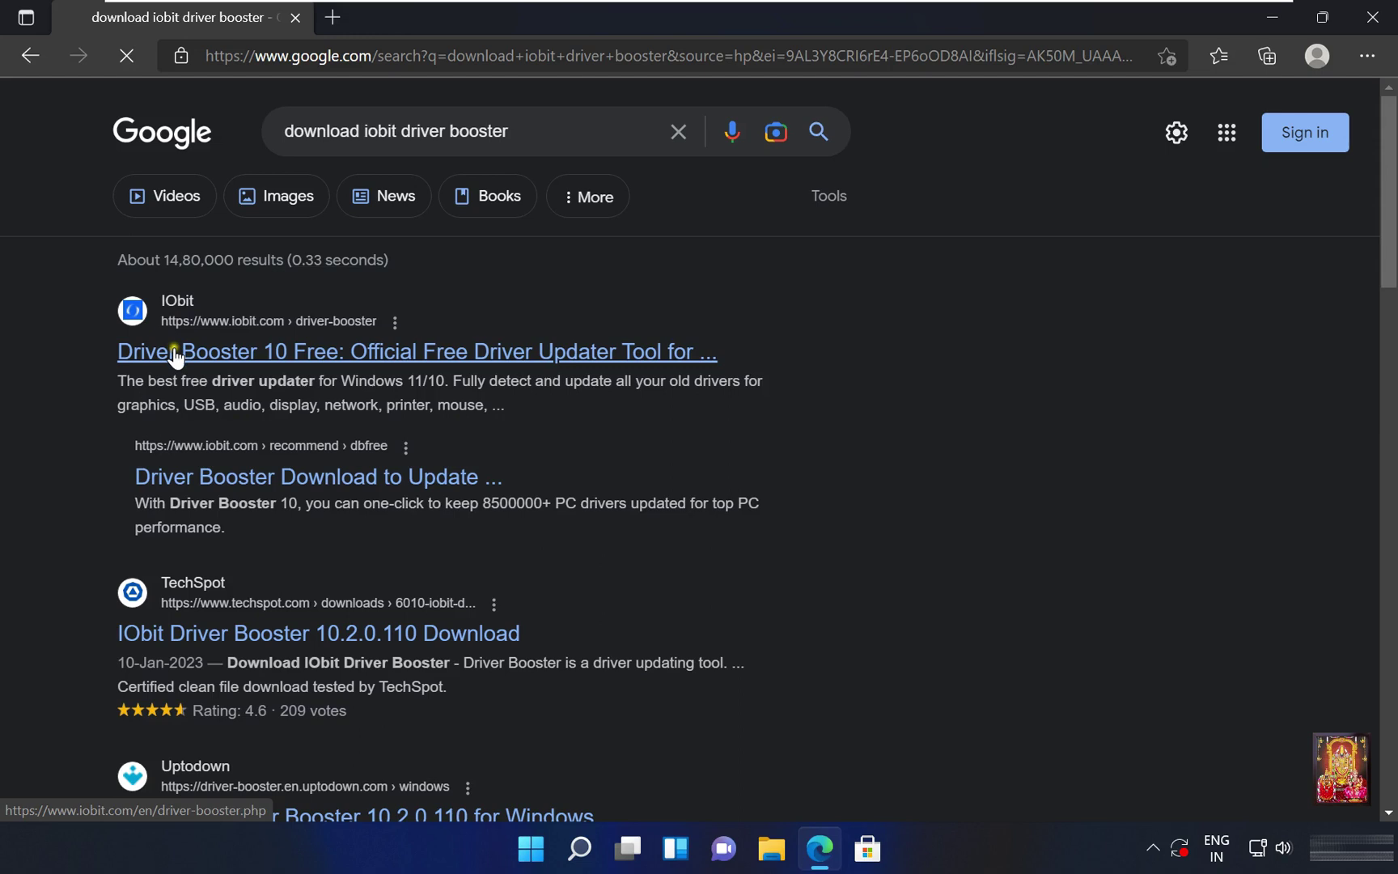
left_click(397, 343)
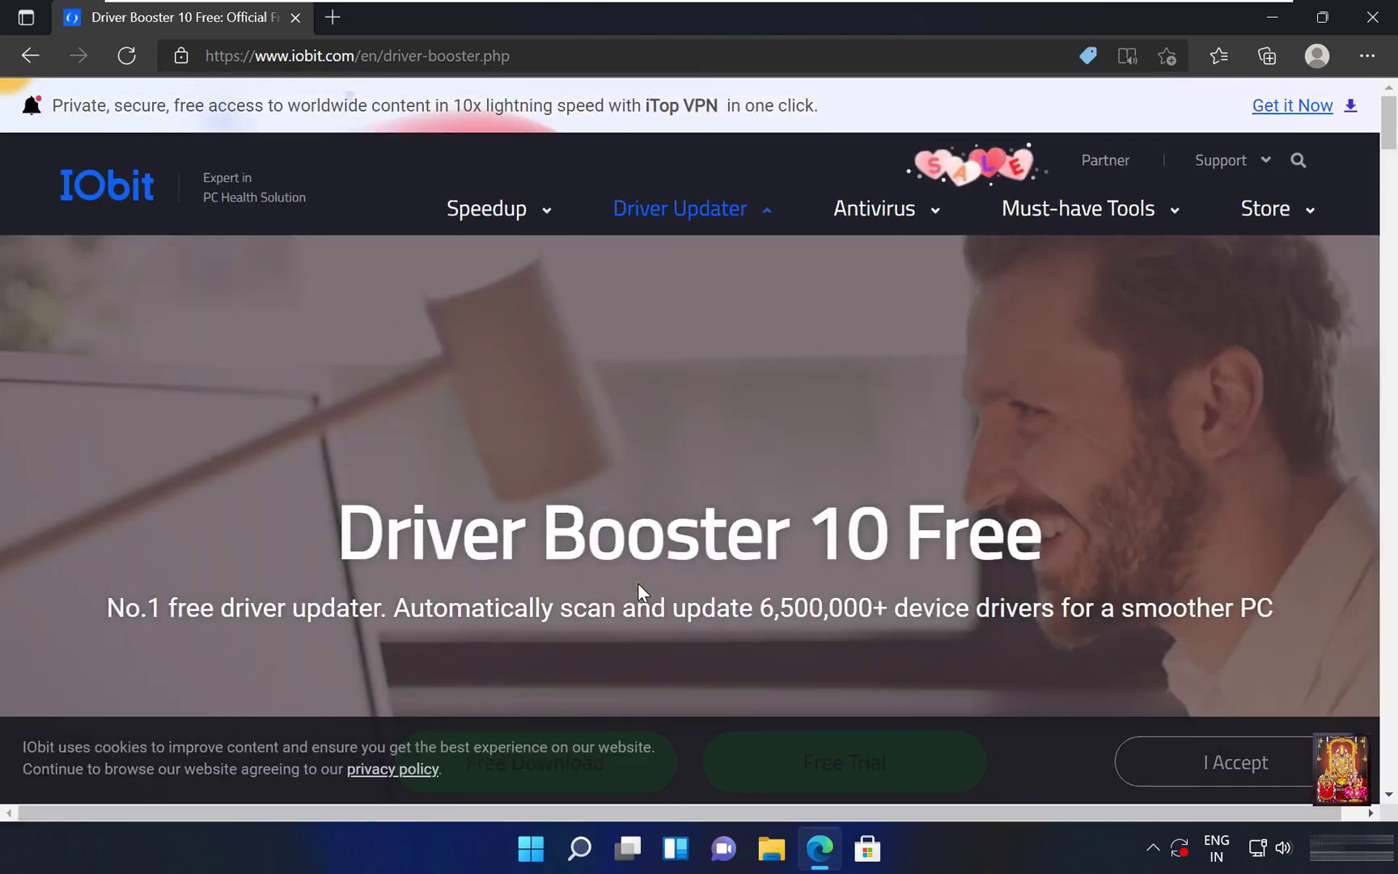
scroll(637, 582, "down", 3)
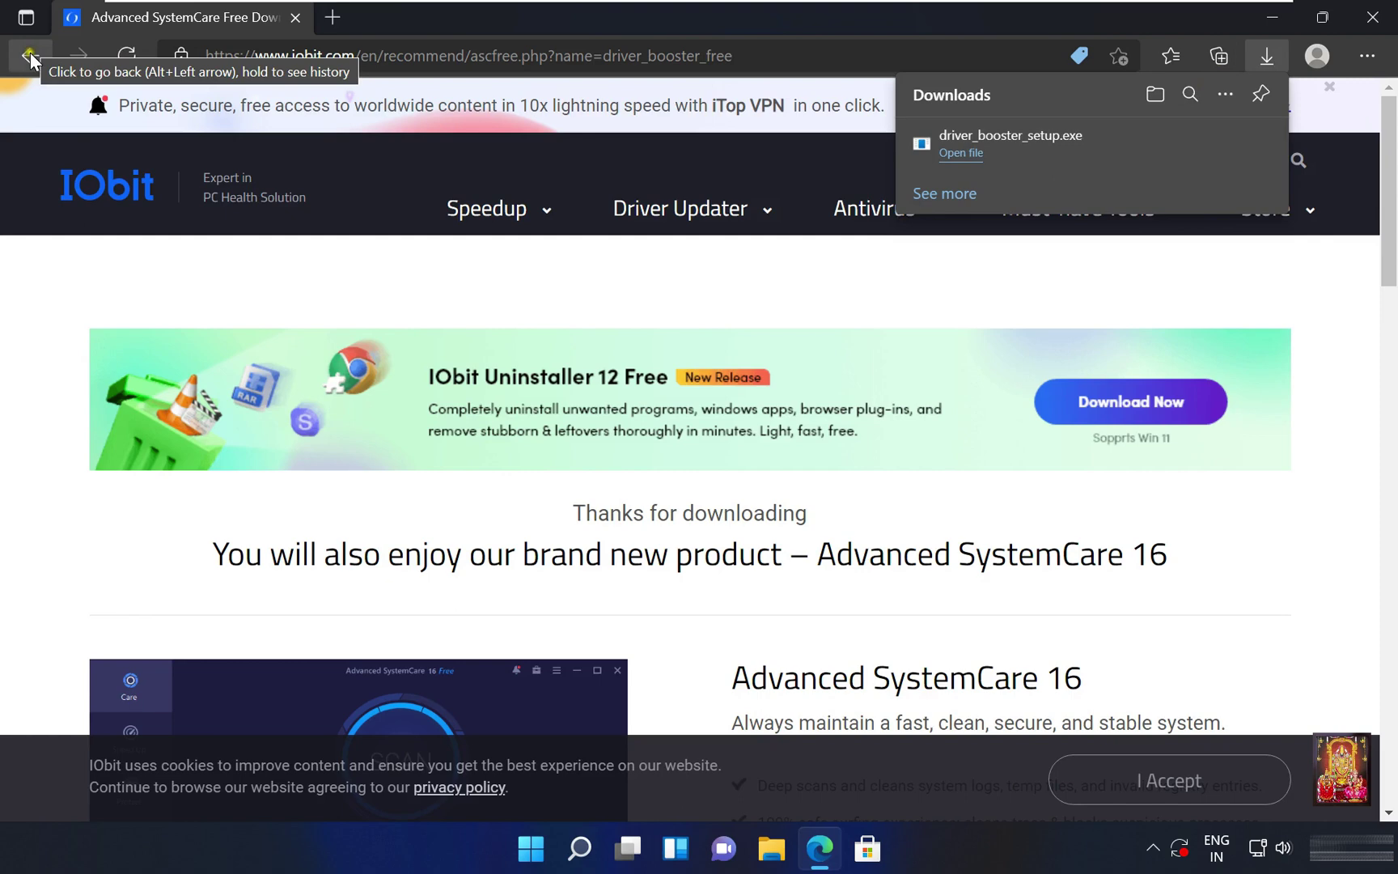
left_click(1372, 17)
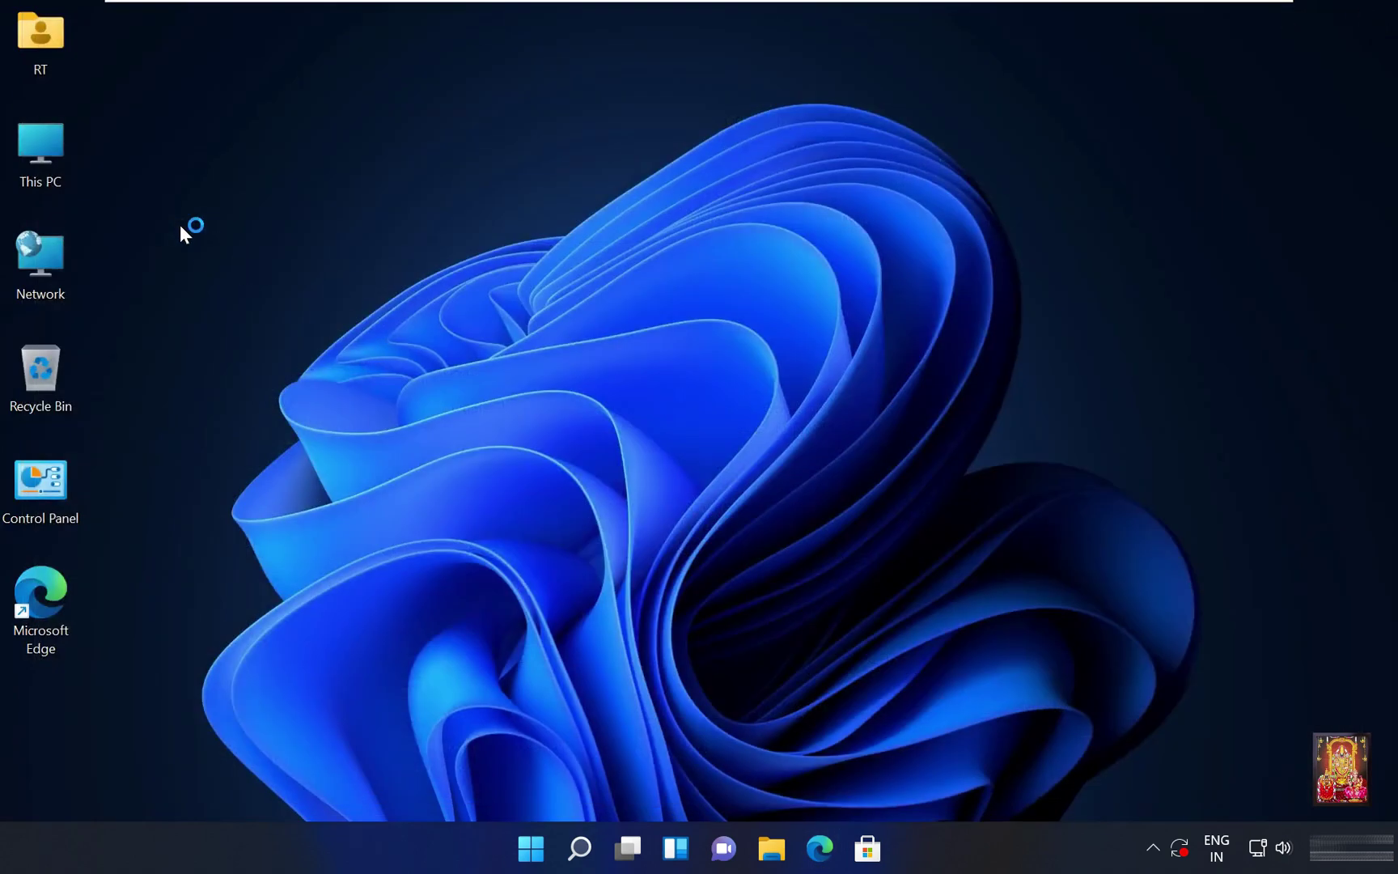
Step: Run driver_booster_setup from the Downloads folder and approve the User Account Control prompt
double_click(38, 144)
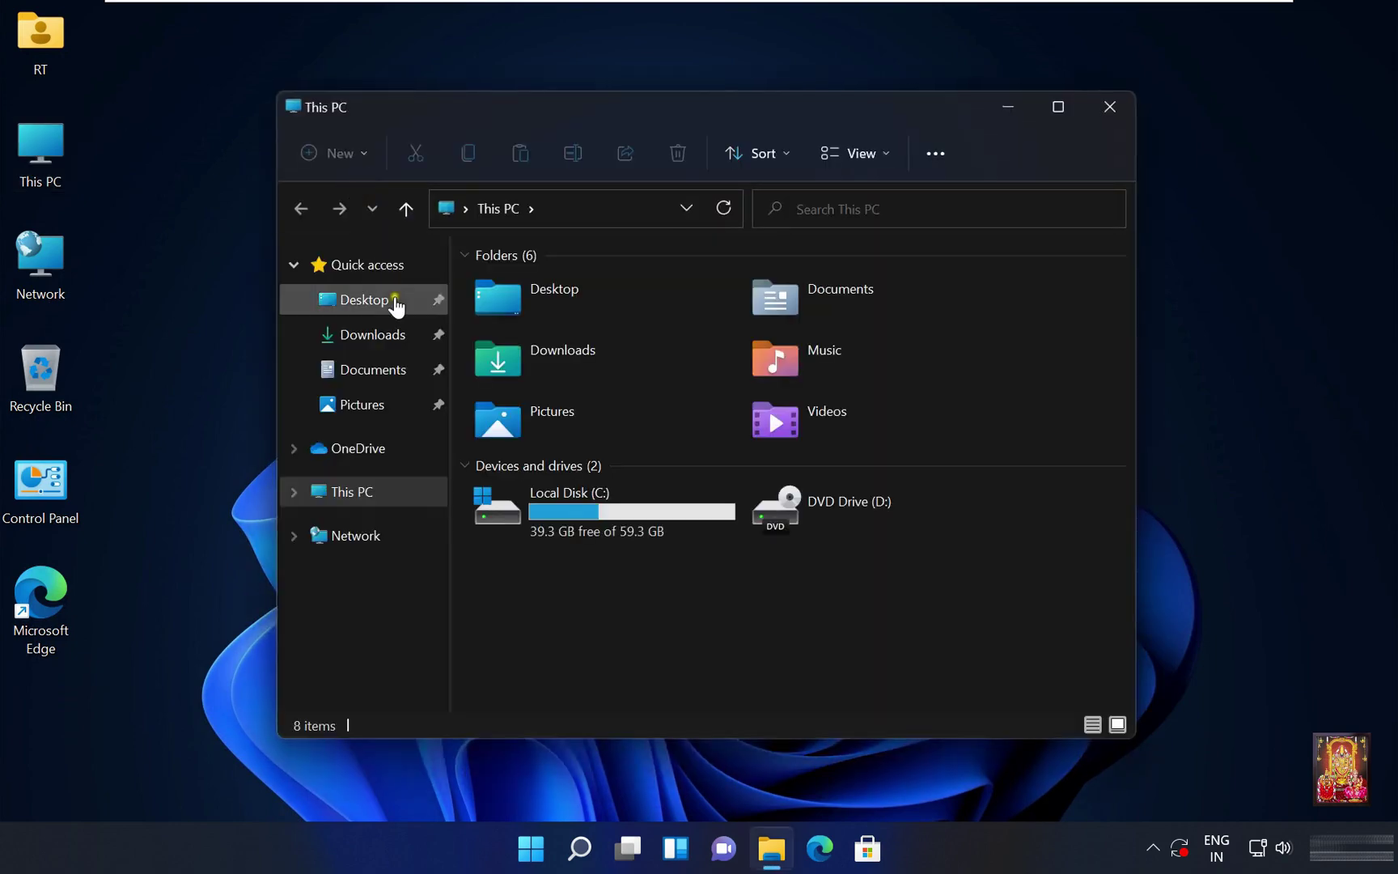
left_click(365, 337)
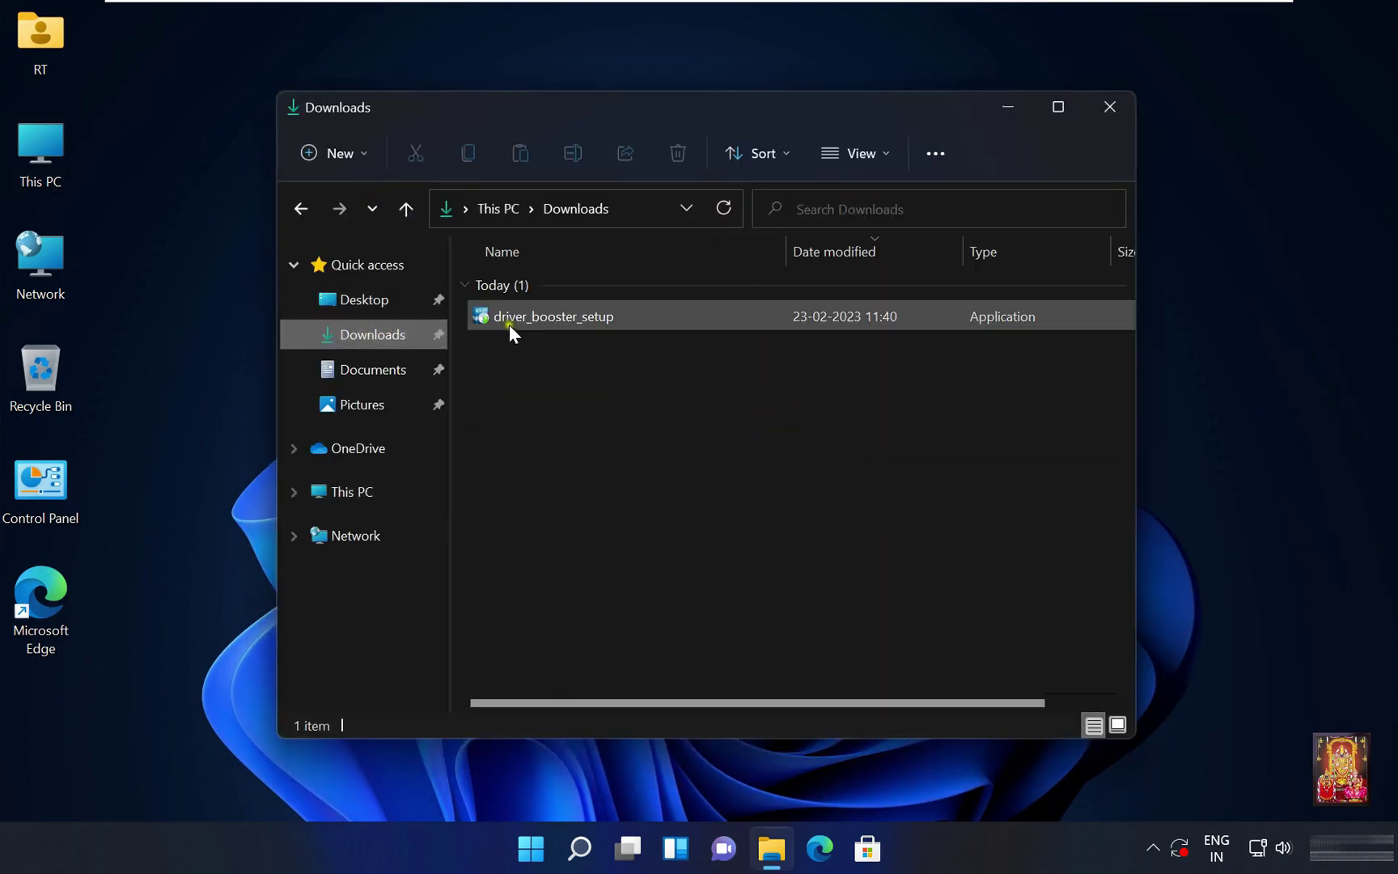
left_click(489, 316)
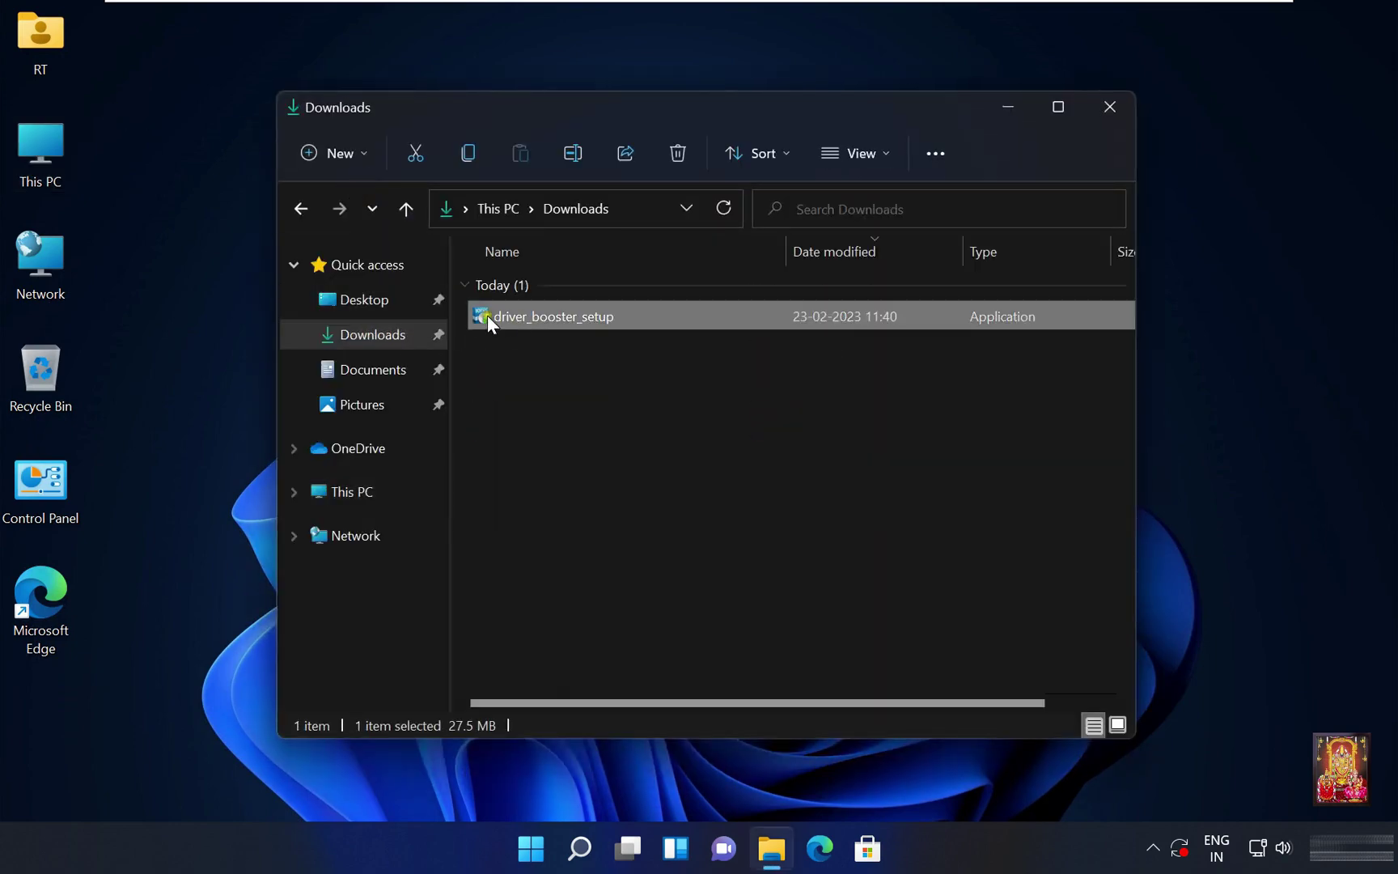
right_click(594, 317)
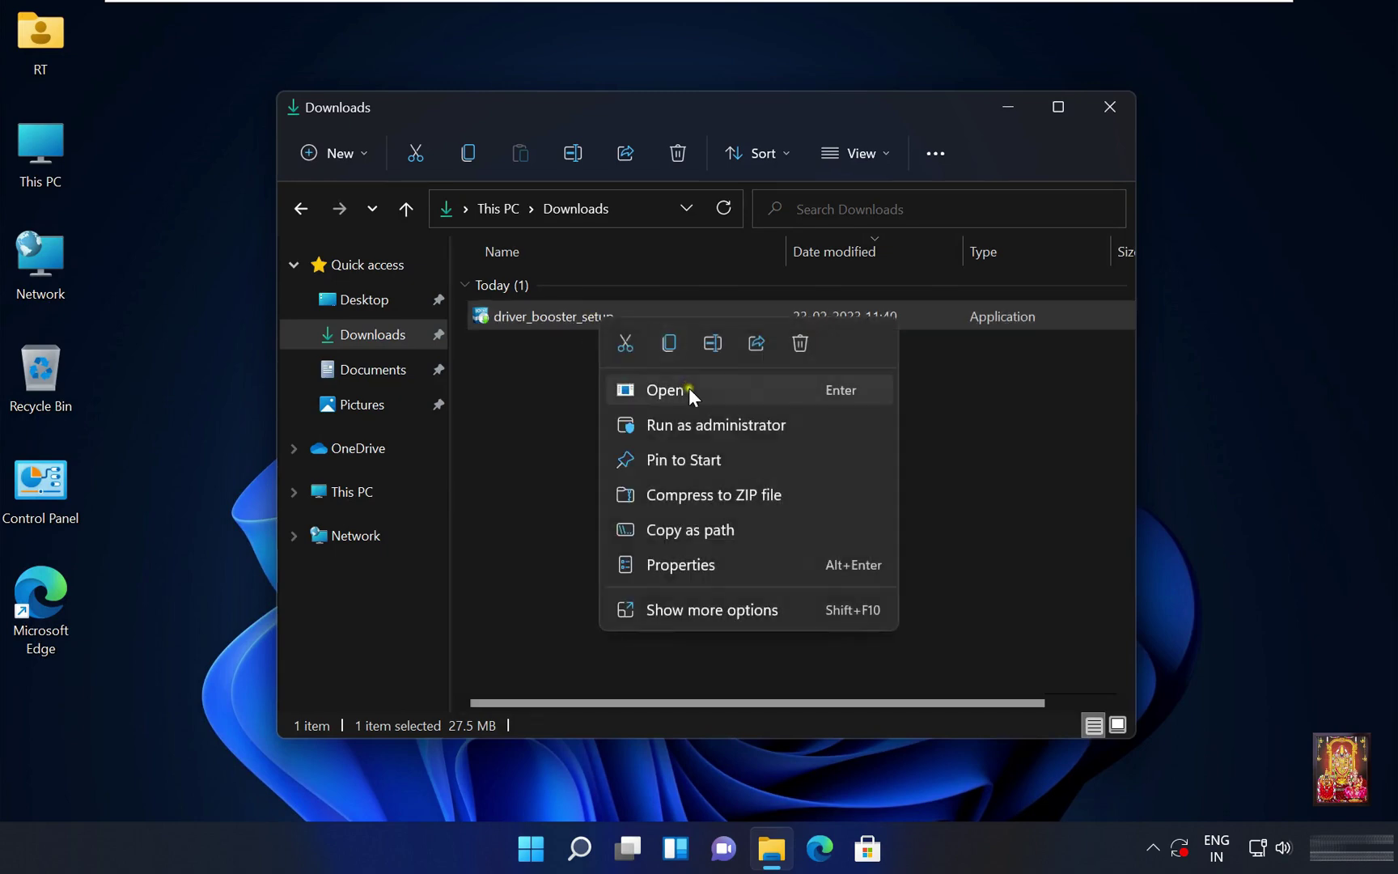
left_click(690, 389)
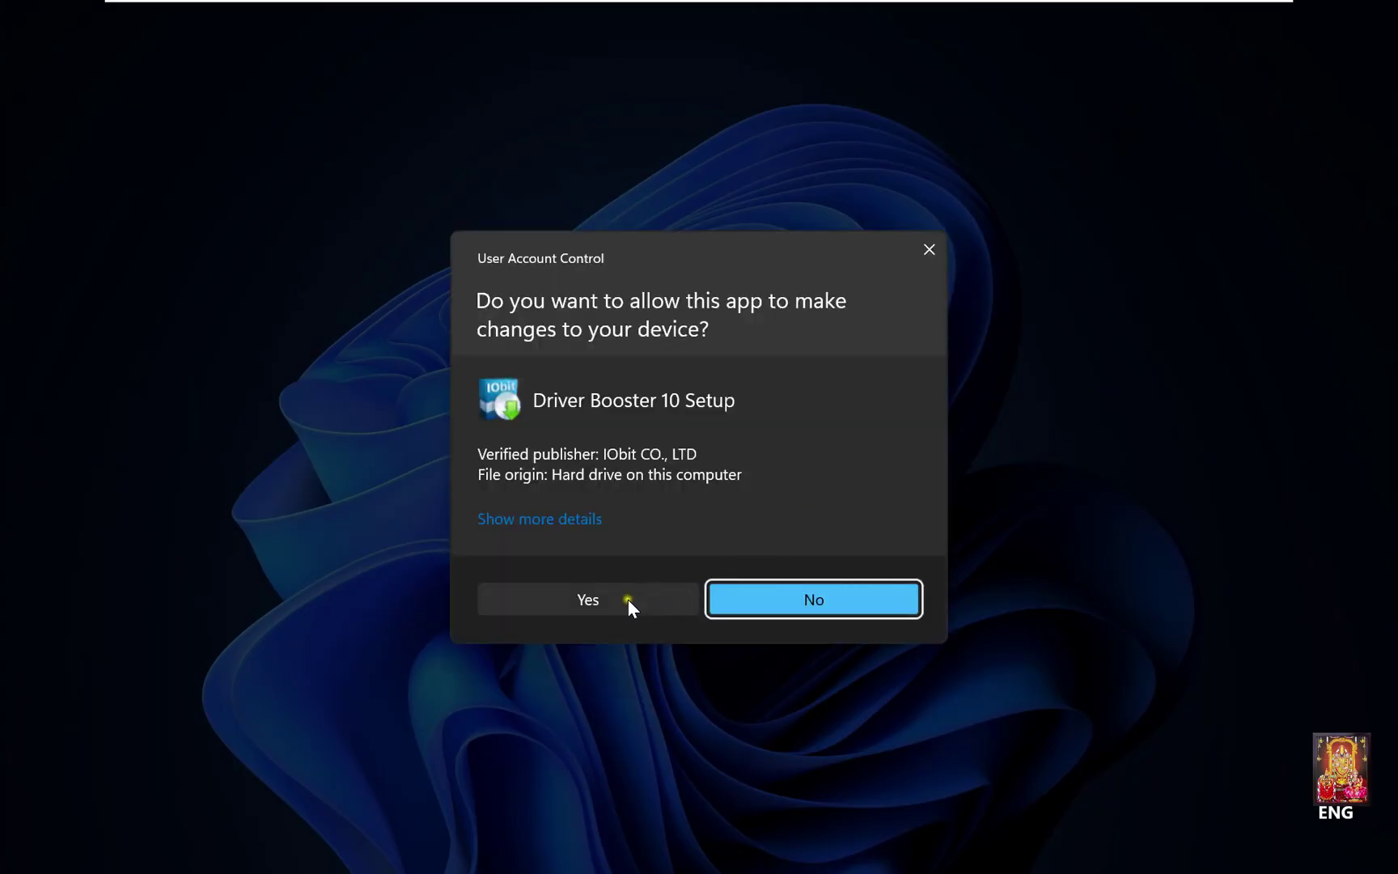
left_click(627, 598)
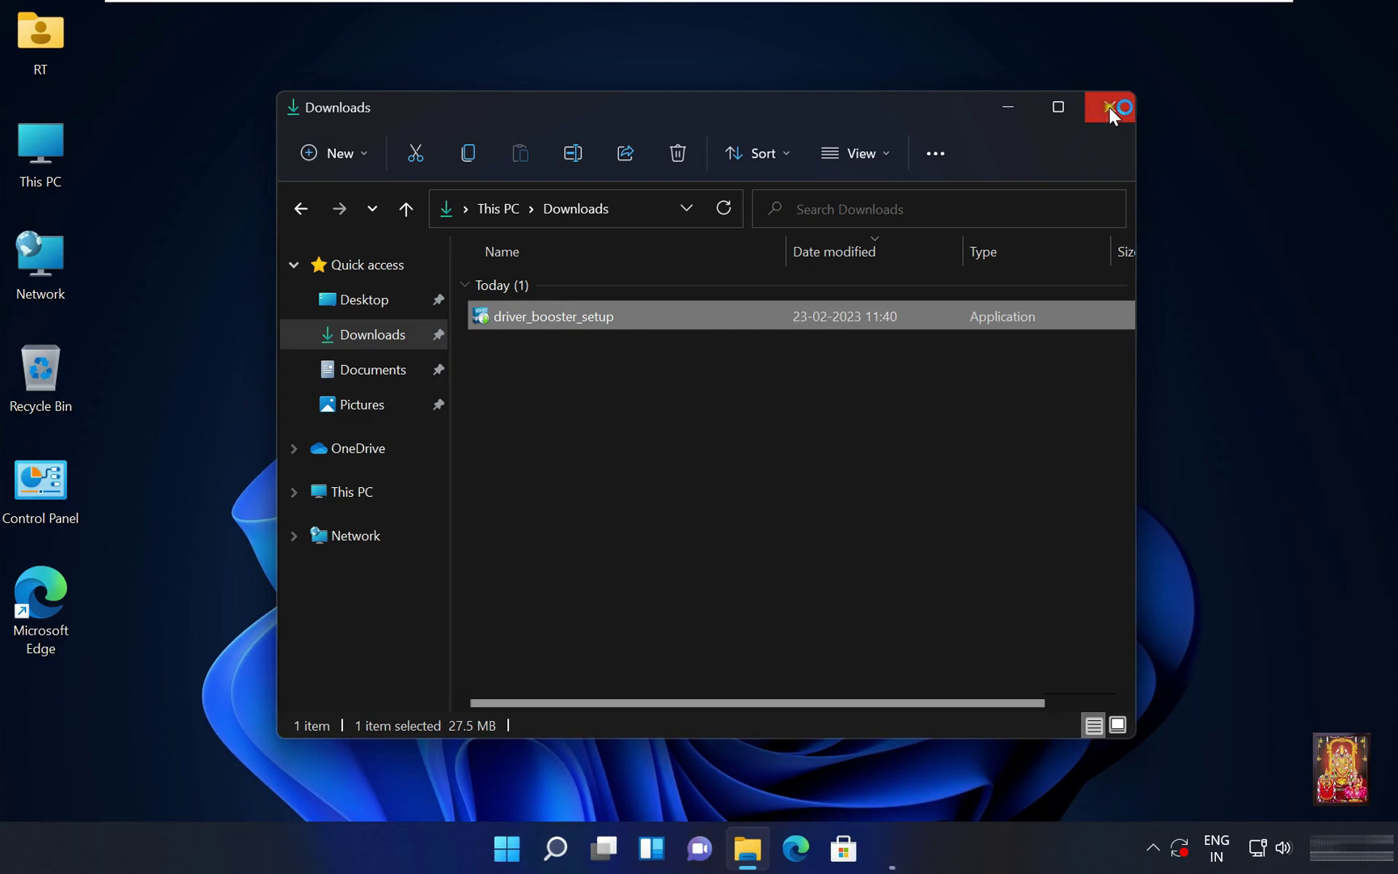
Step: Install Driver Booster 10.2.0 and close the finished installer
left_click(1109, 106)
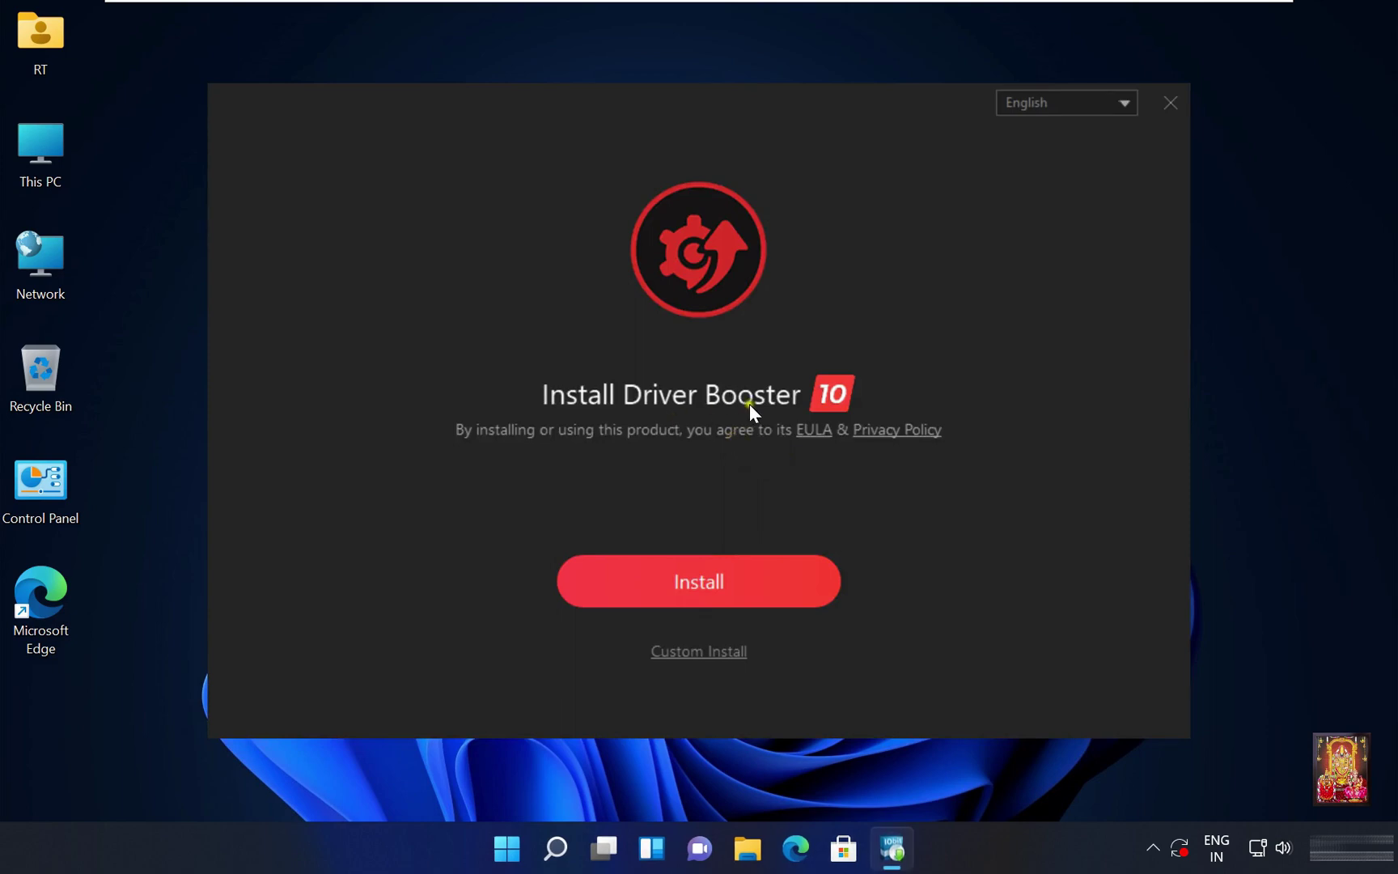
left_click(695, 586)
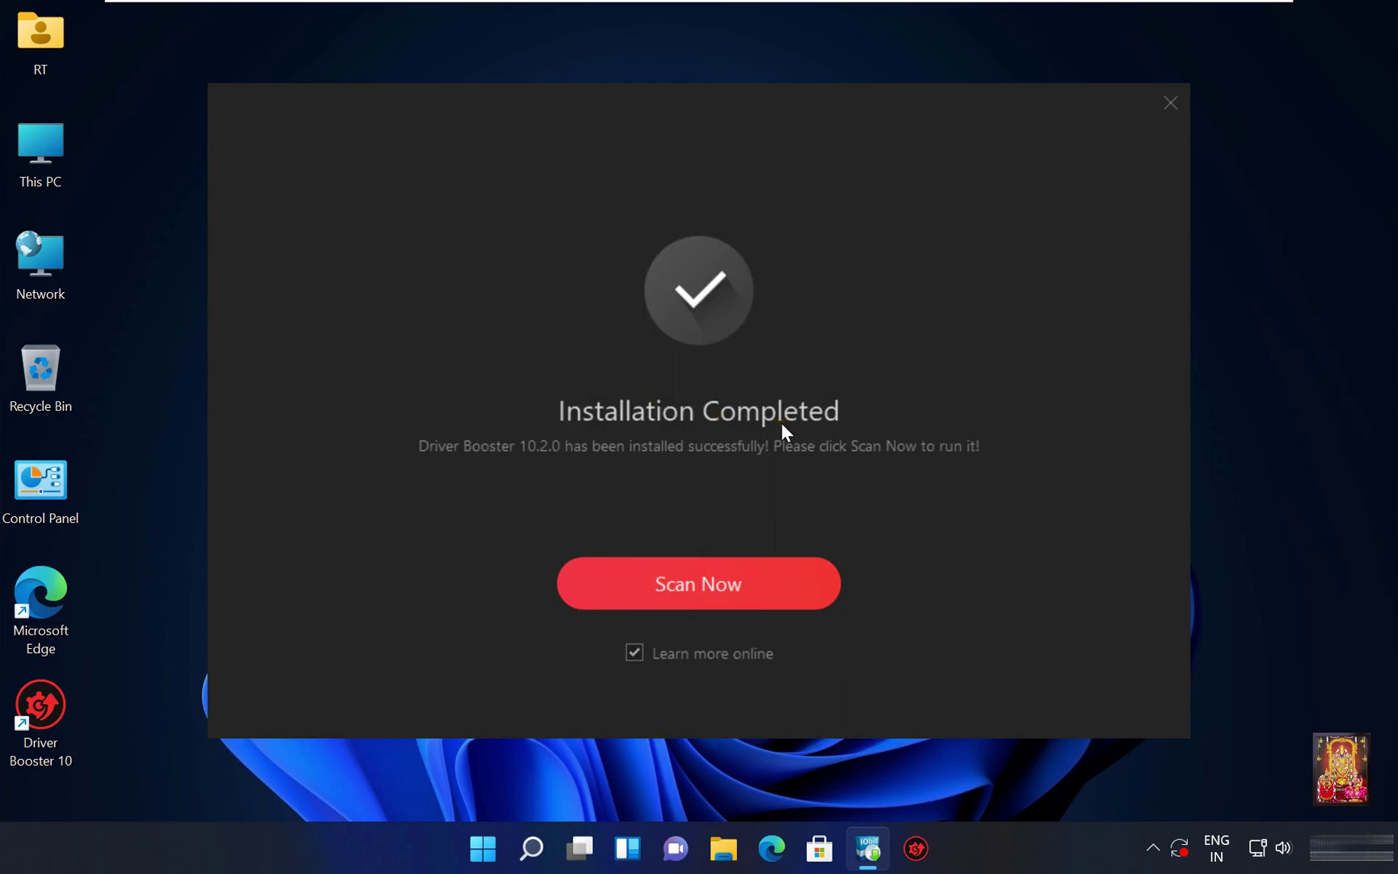
left_click(1171, 101)
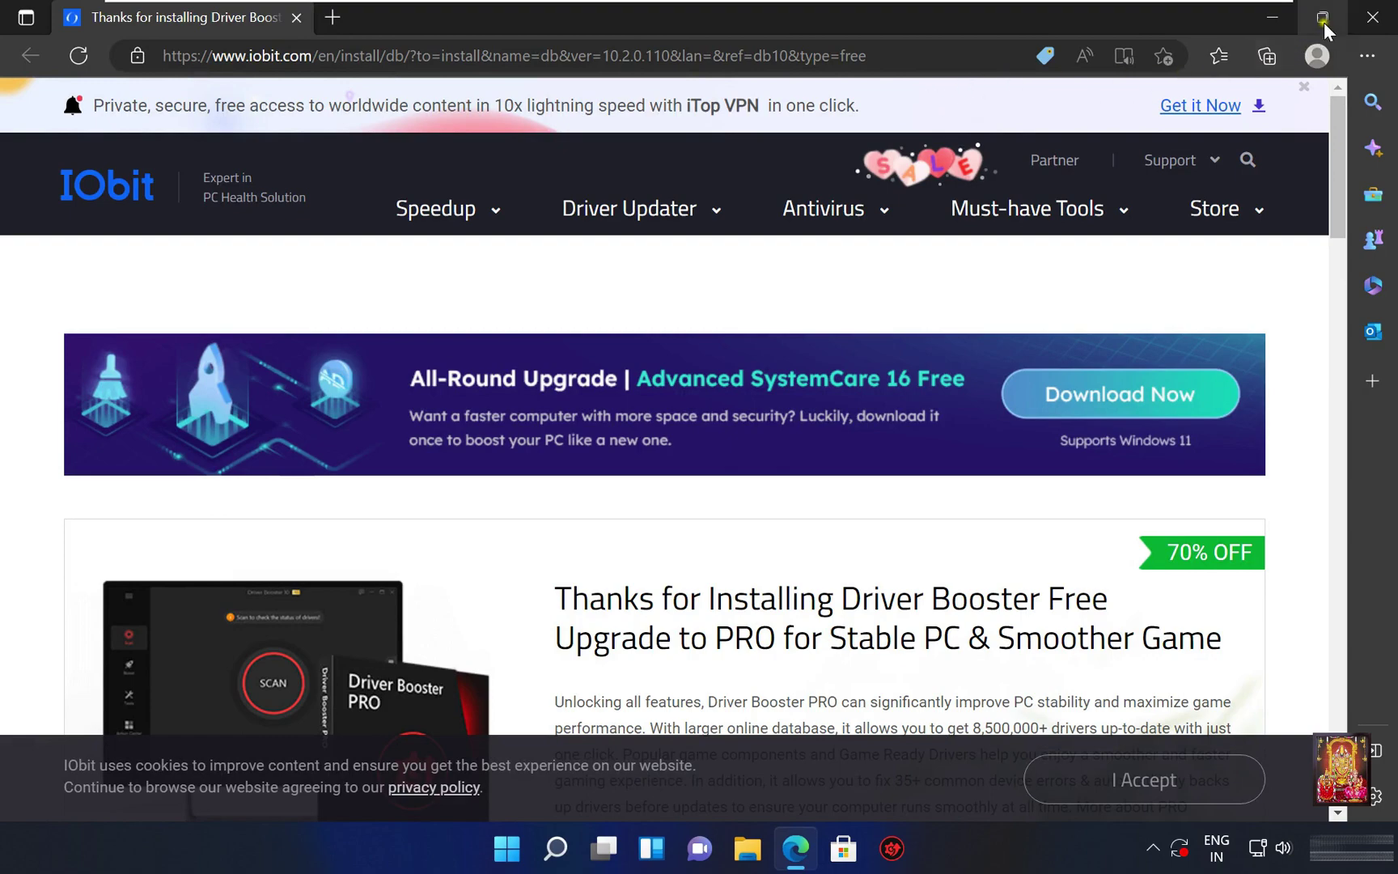
Step: Close the thank-you page, launch Driver Booster and scan: 2 drivers outdated, 77 up to date
left_click(1376, 19)
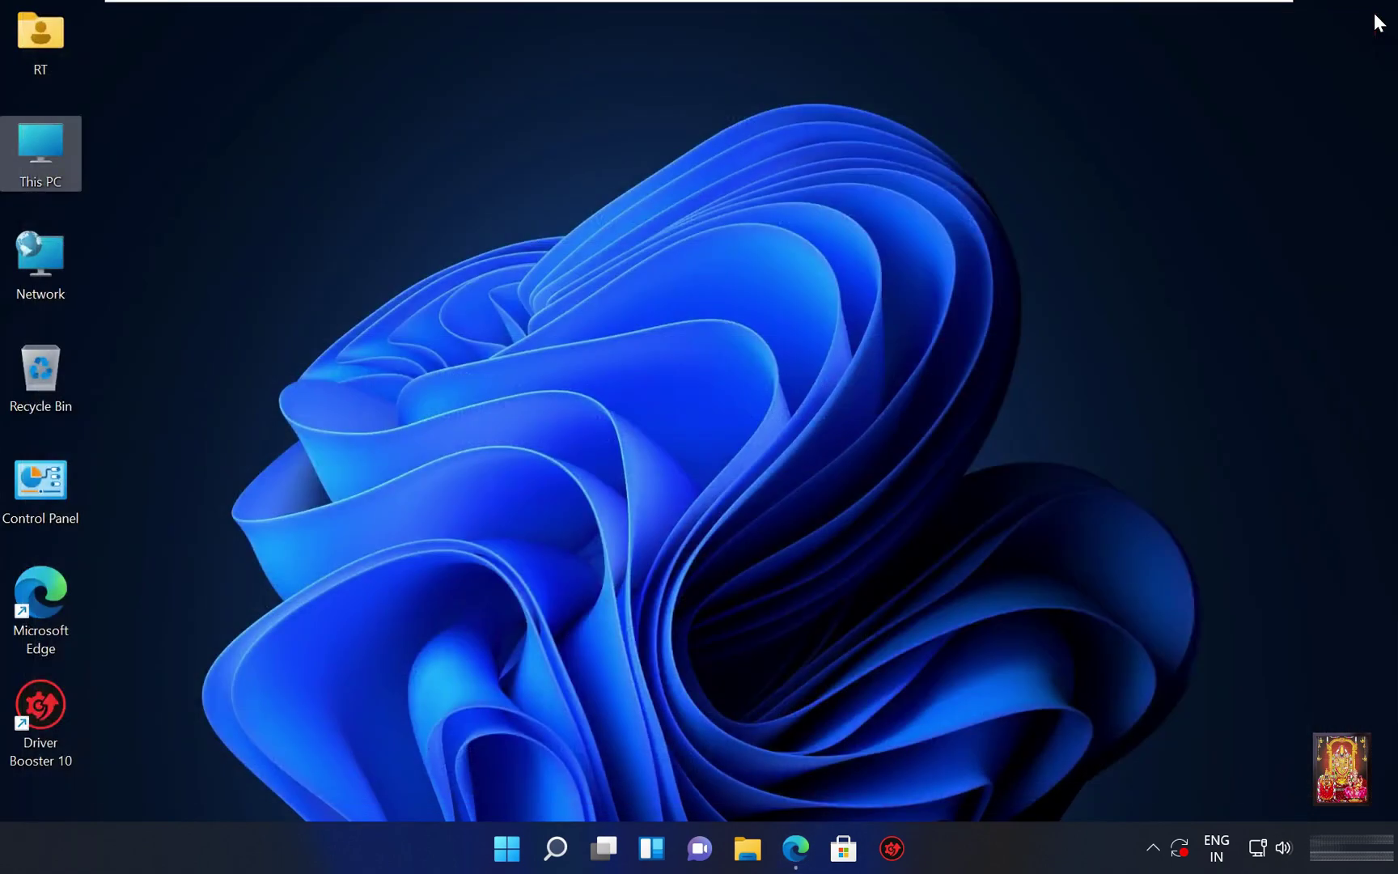
left_click(894, 851)
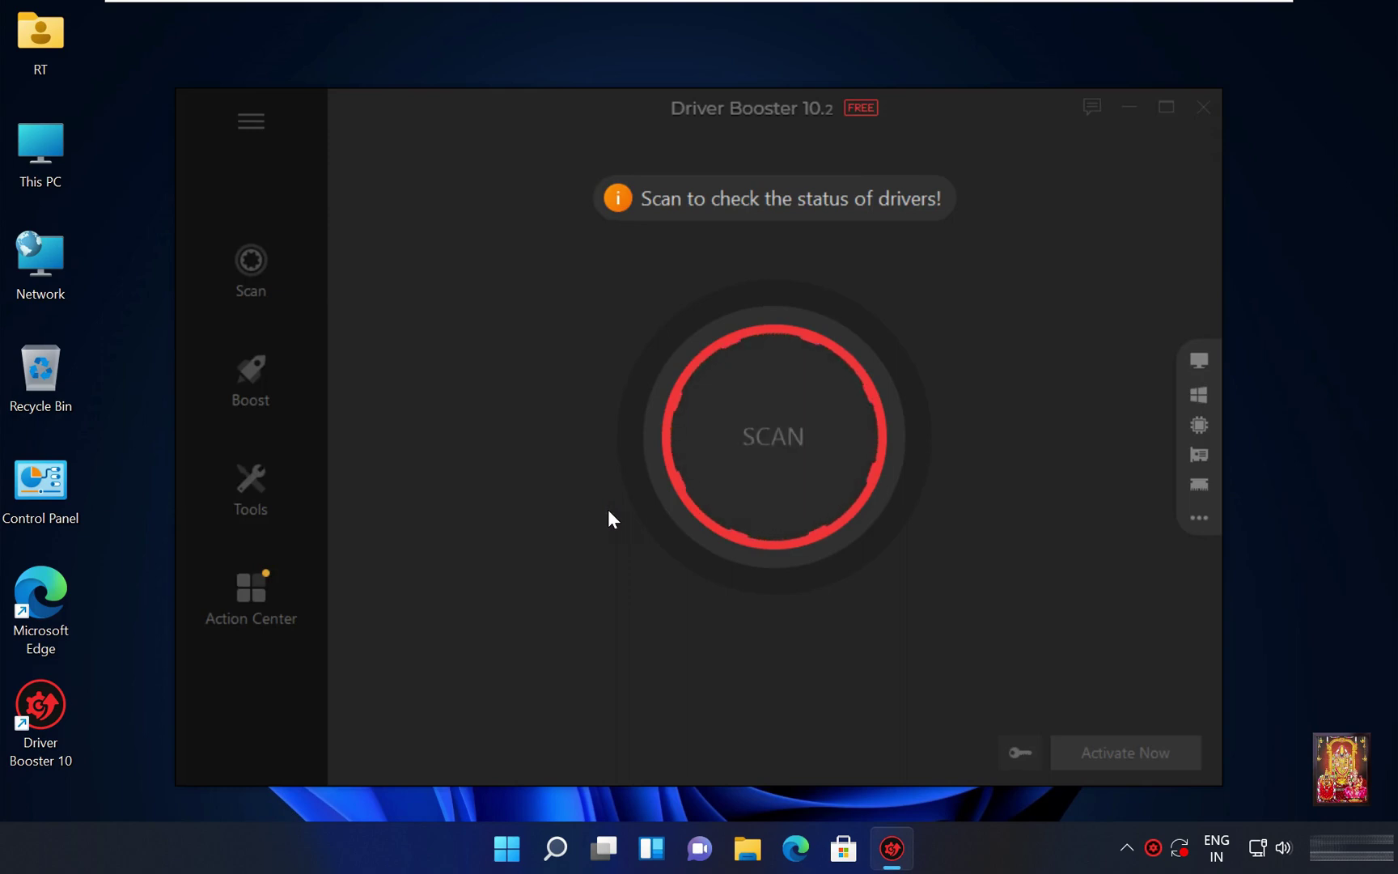
left_click(776, 434)
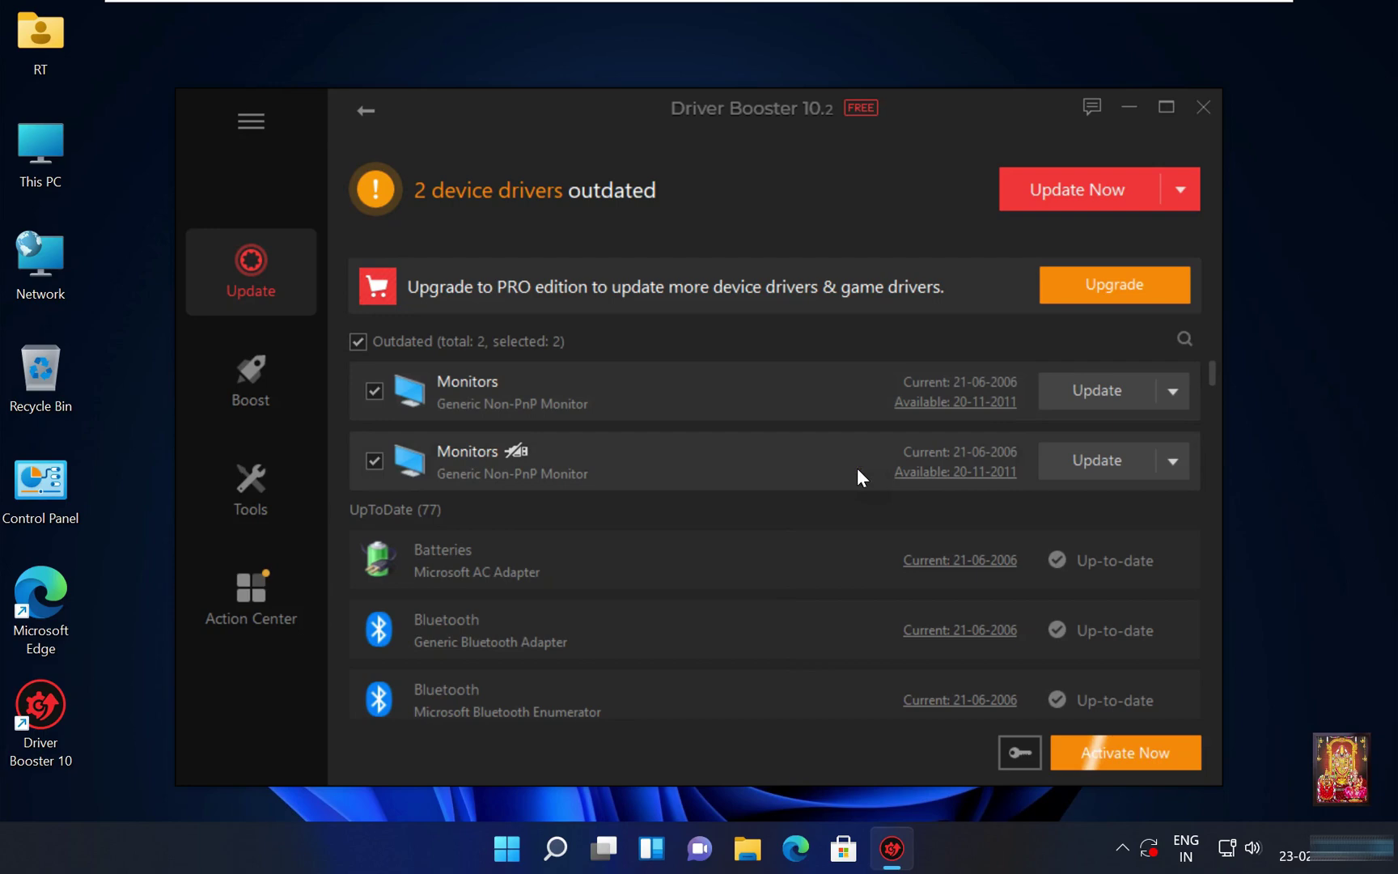
Step: Paste the license code into Enter License, activate PRO and confirm the success message
mouse_move(1063, 767)
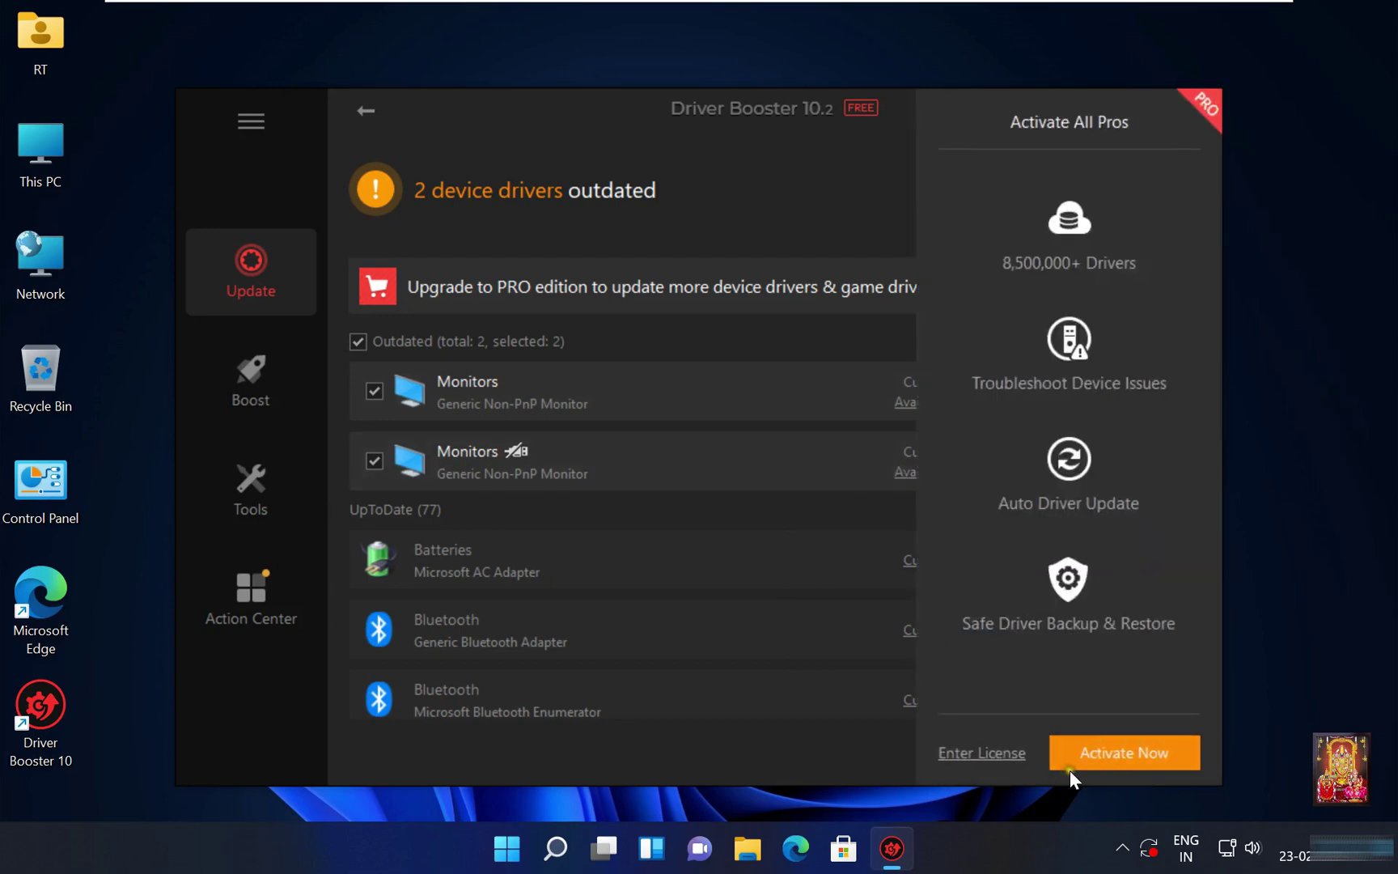
left_click(1176, 762)
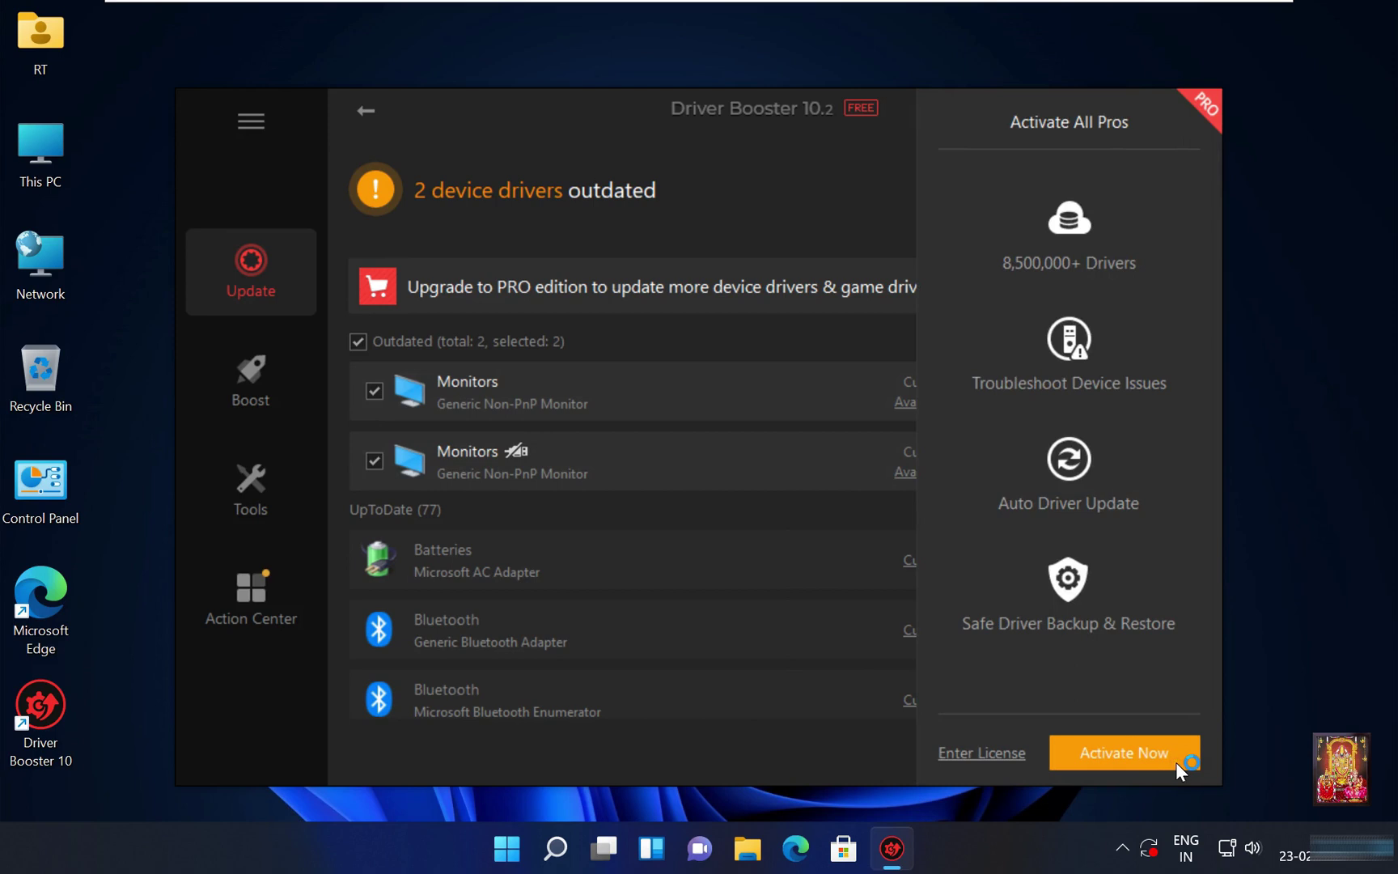
left_click(958, 759)
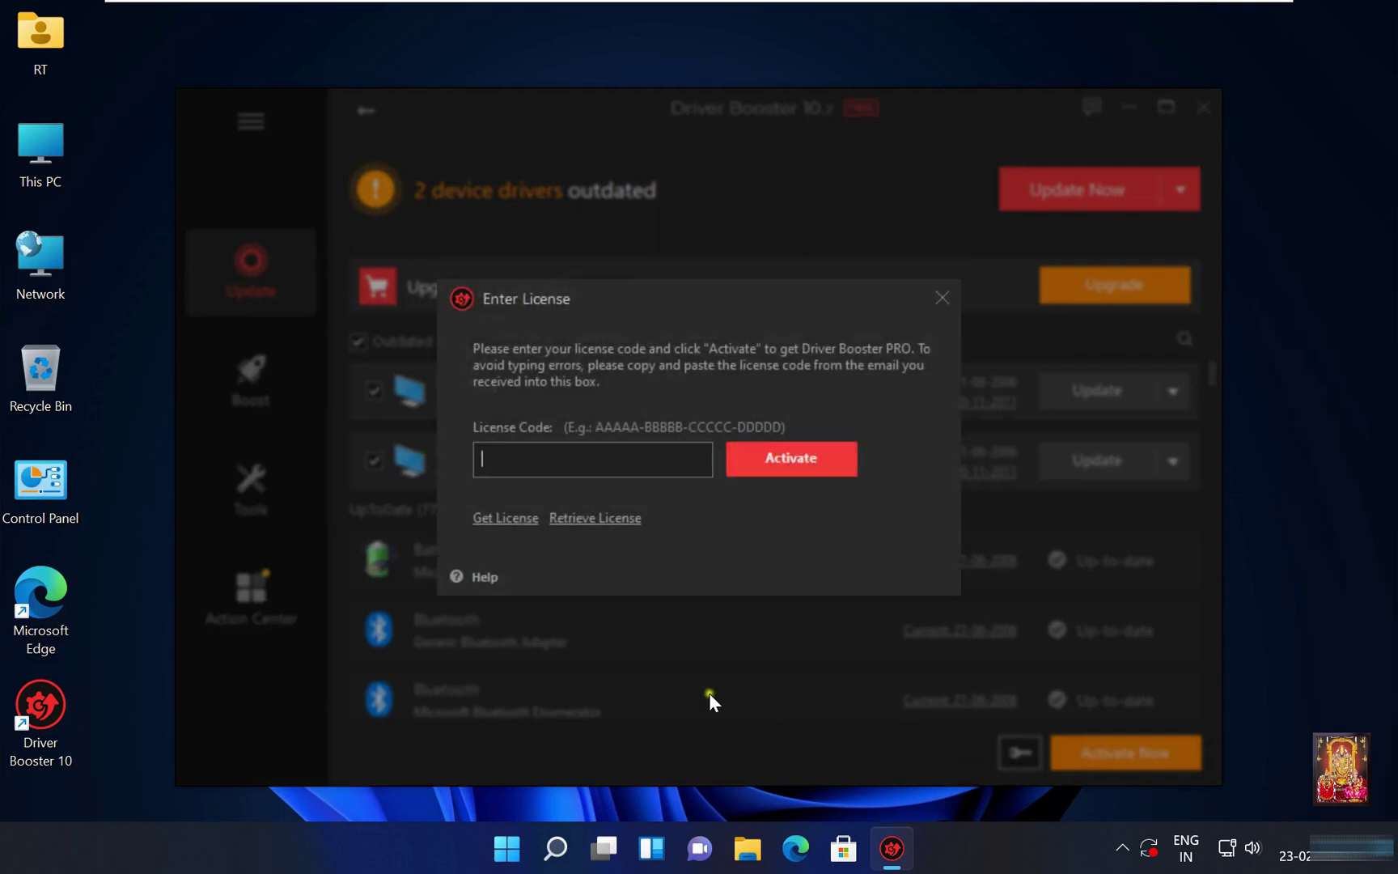
right_click(532, 449)
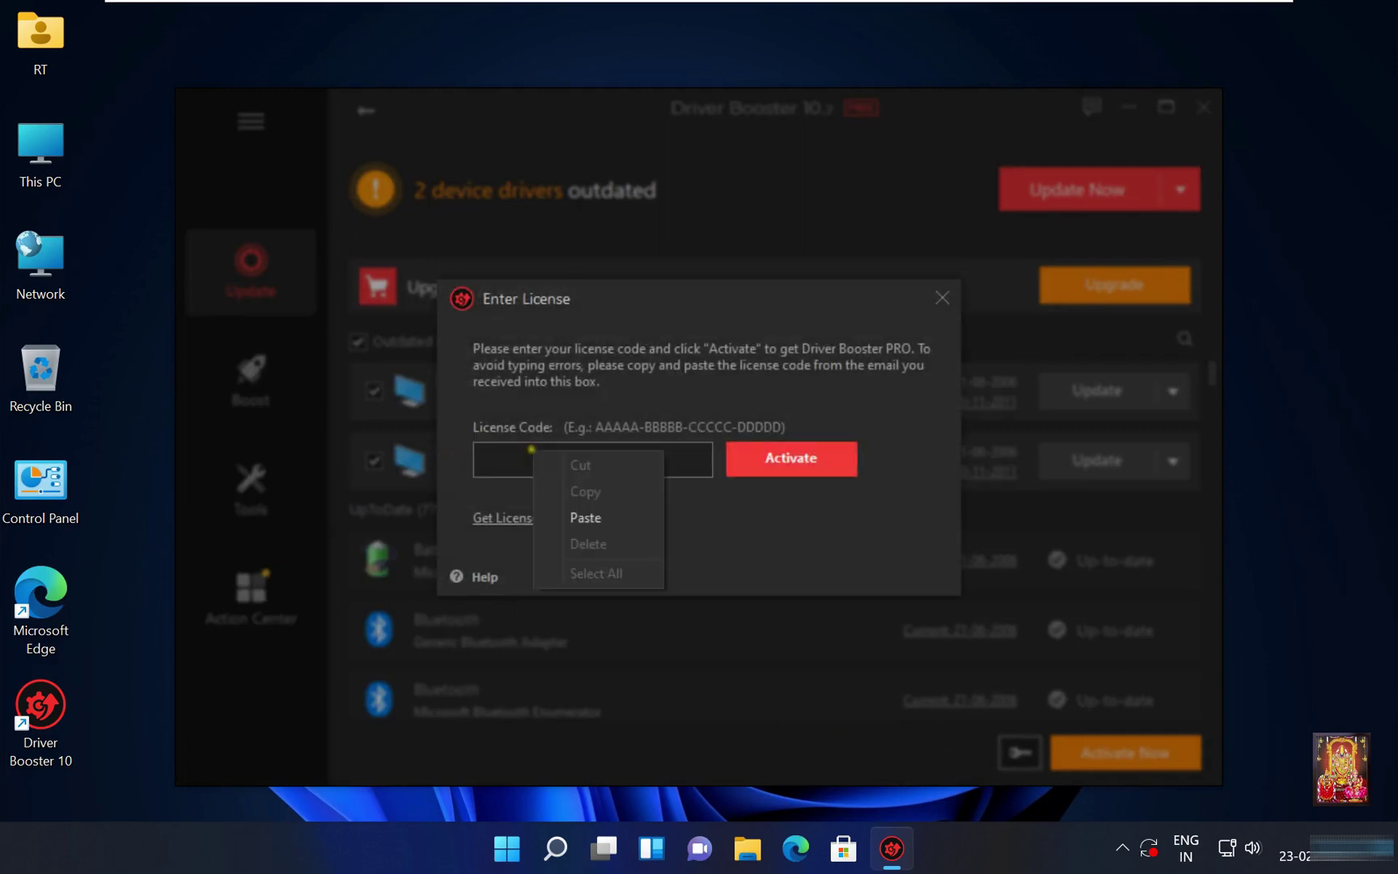
left_click(572, 505)
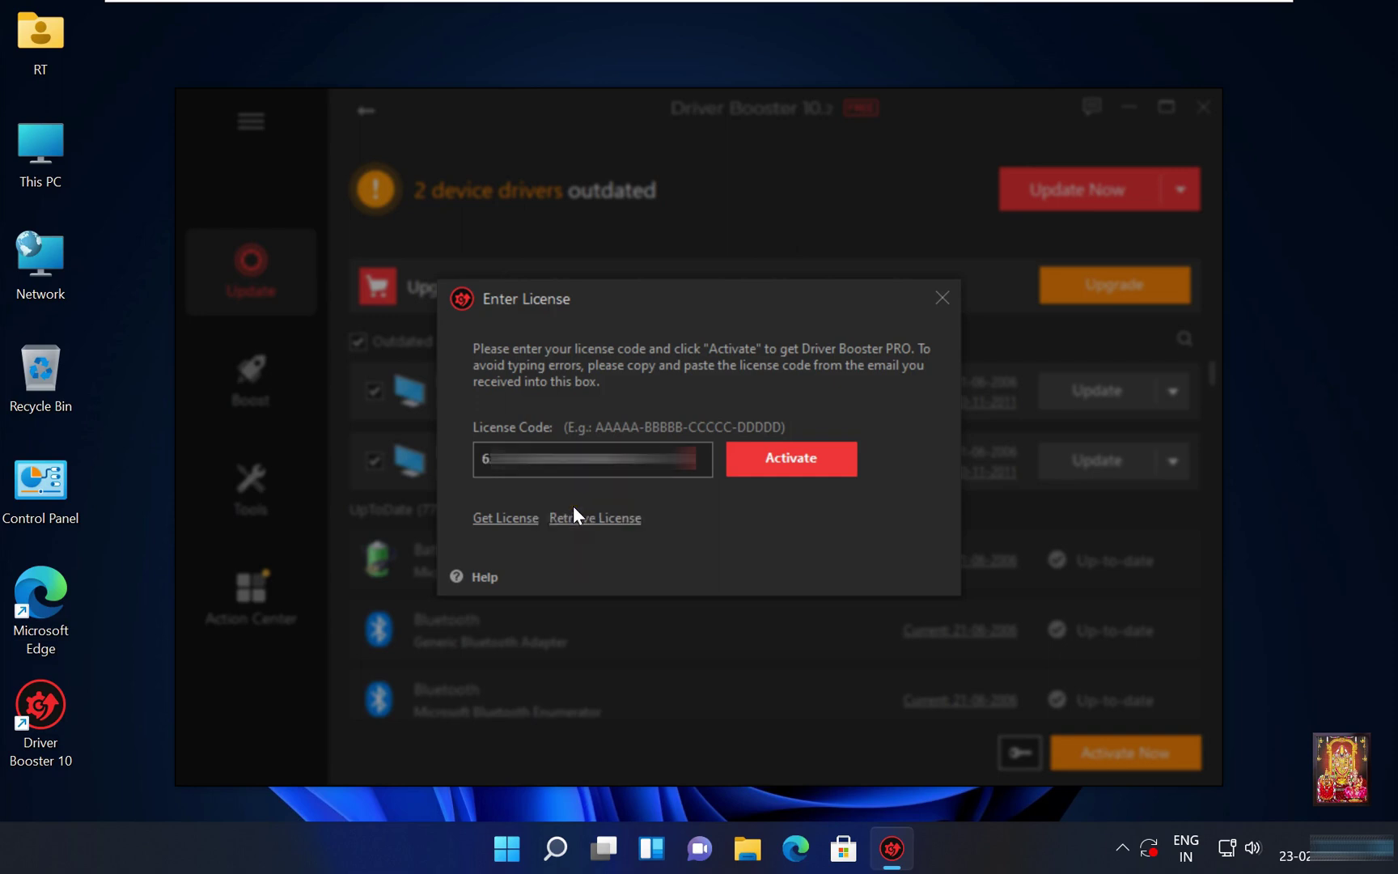
left_click(794, 458)
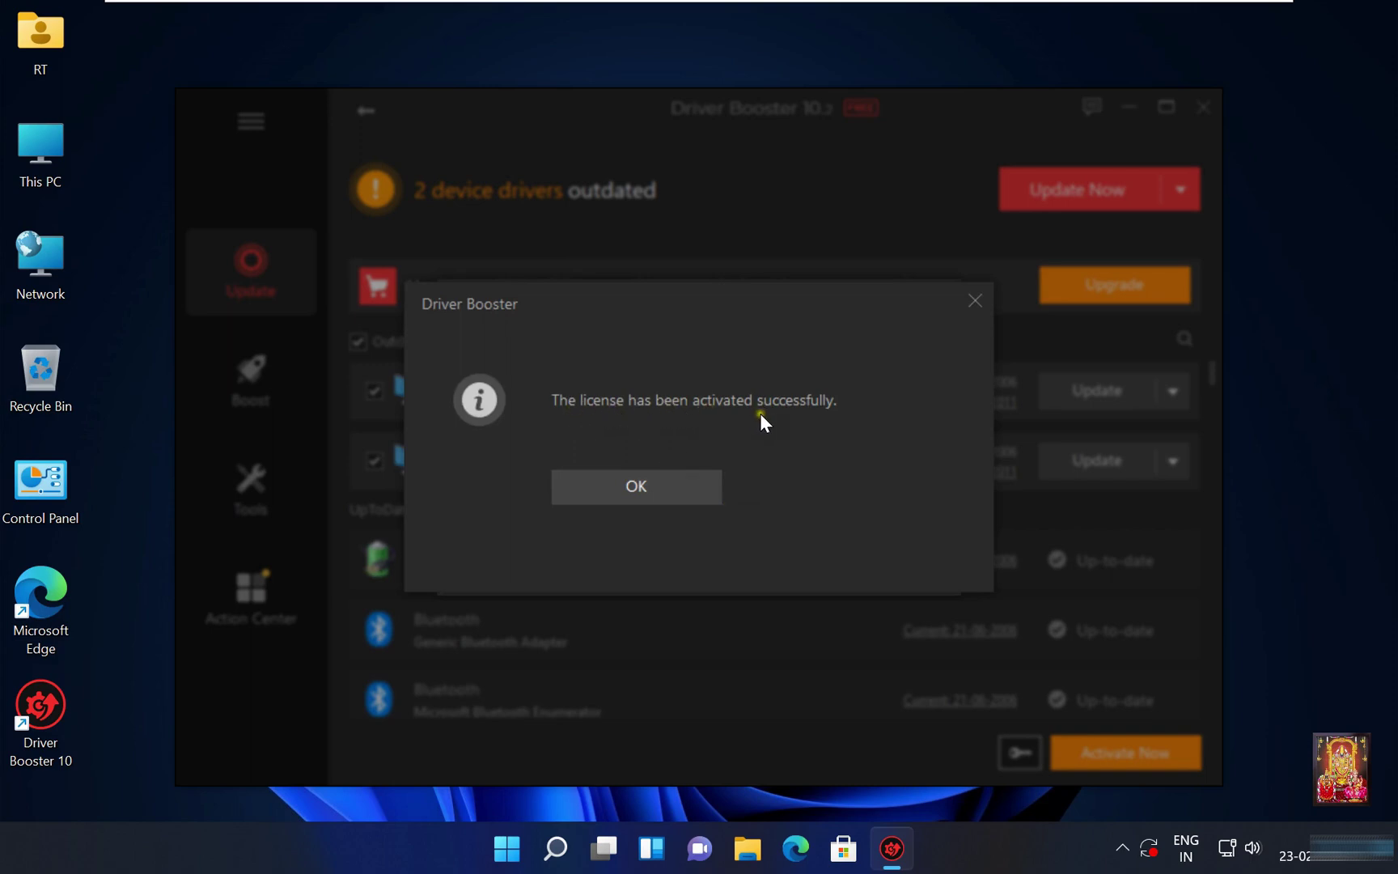
left_click(662, 498)
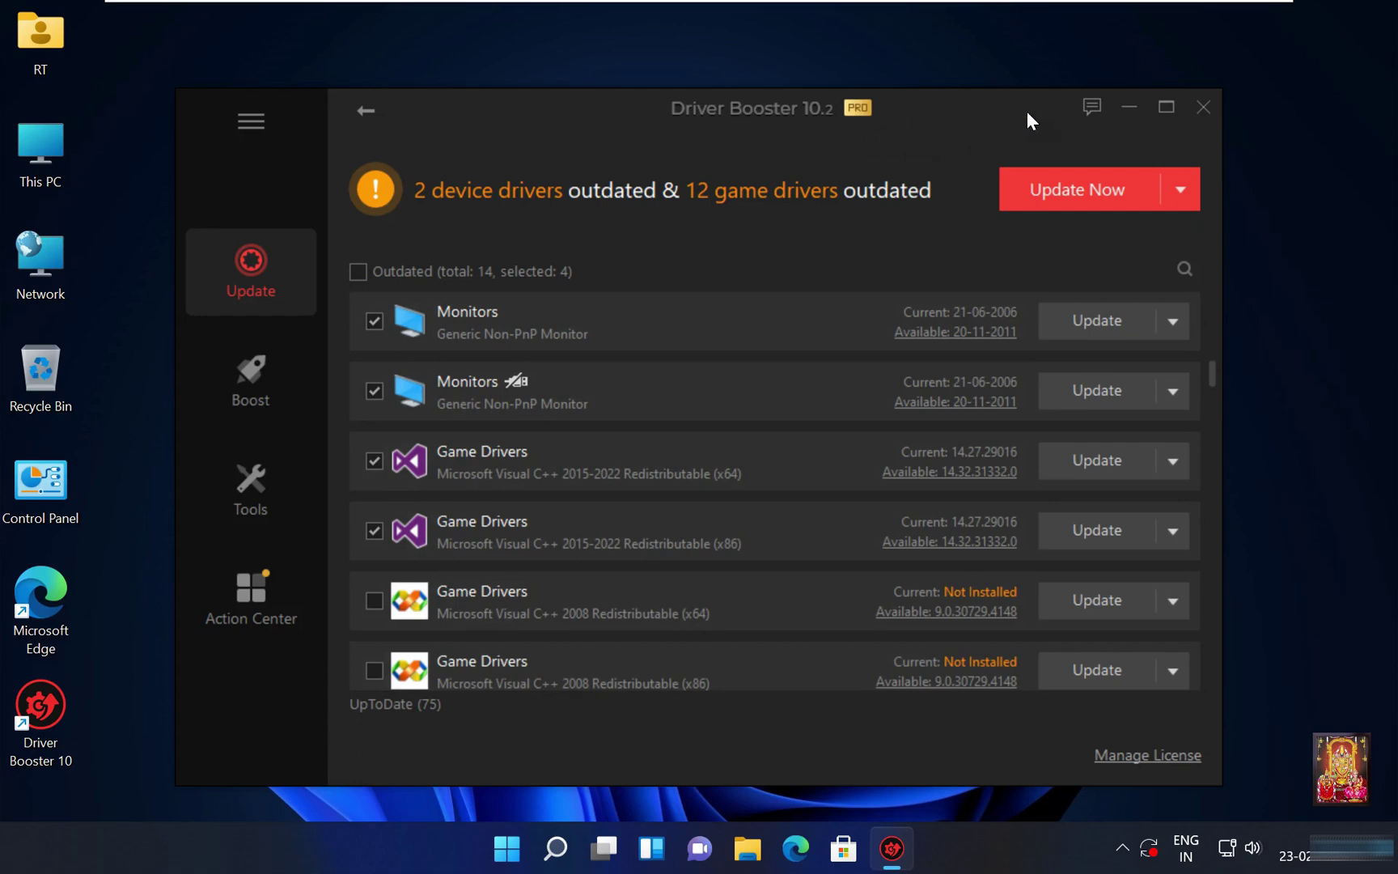
Step: Close the Driver Booster window to the system tray
left_click(1204, 108)
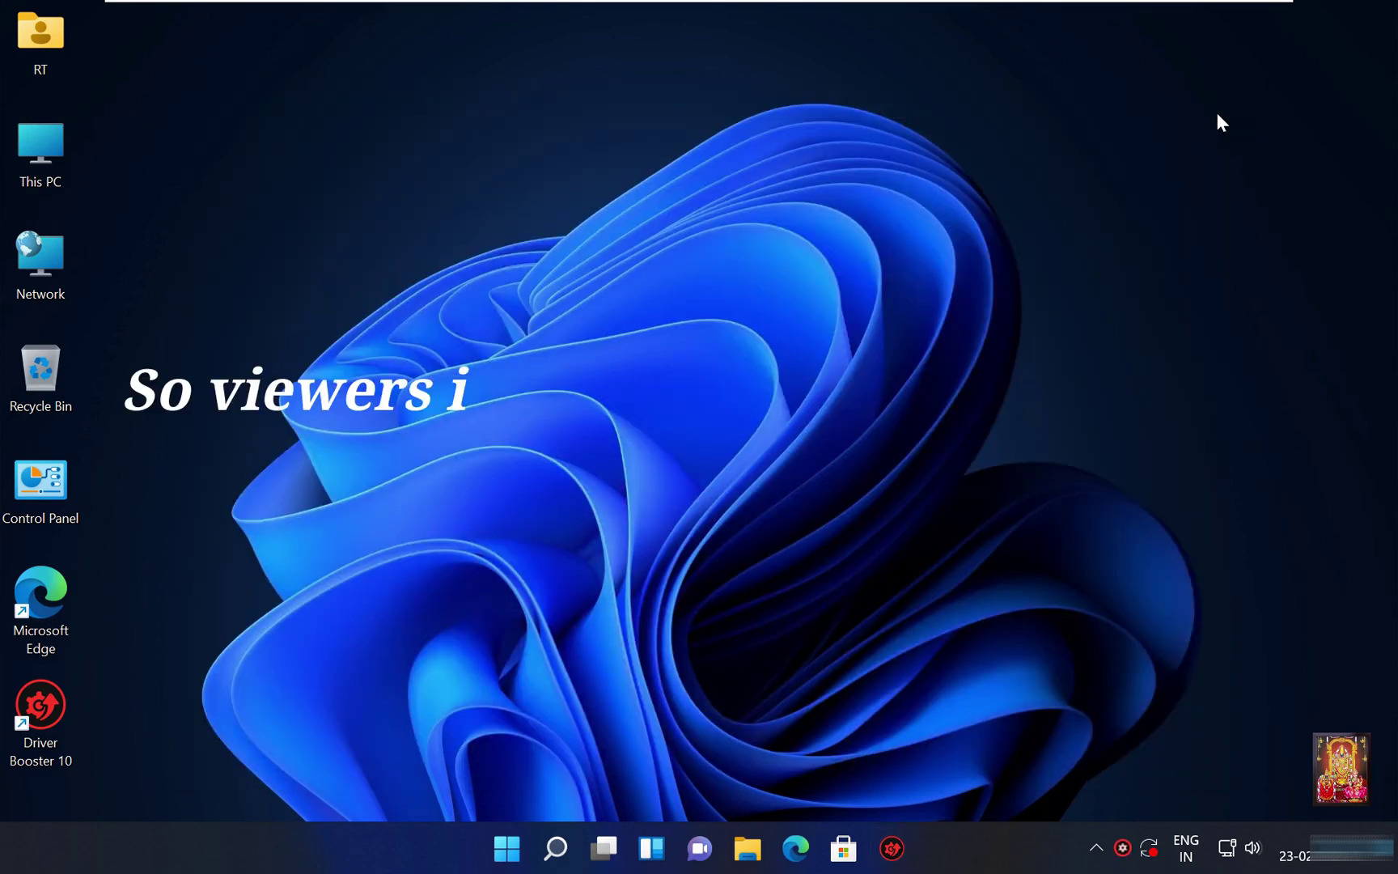